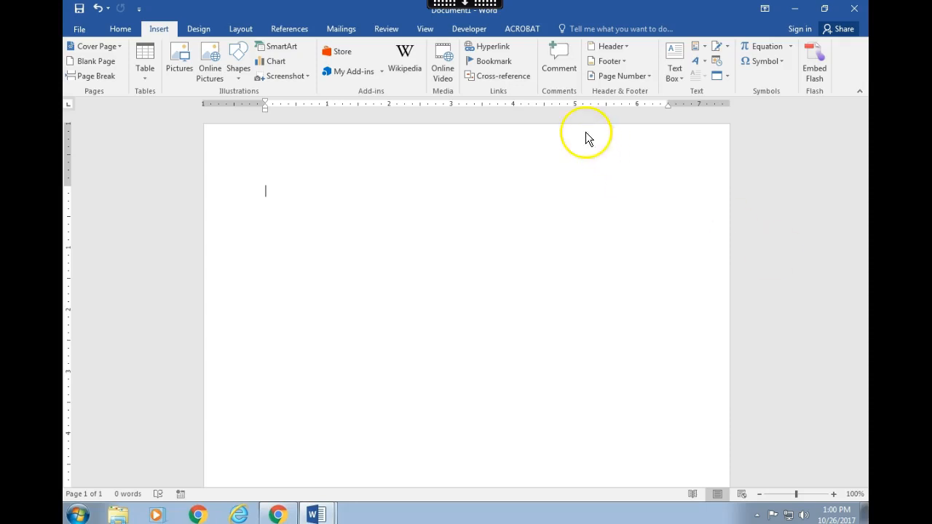
pyautogui.click(122, 29)
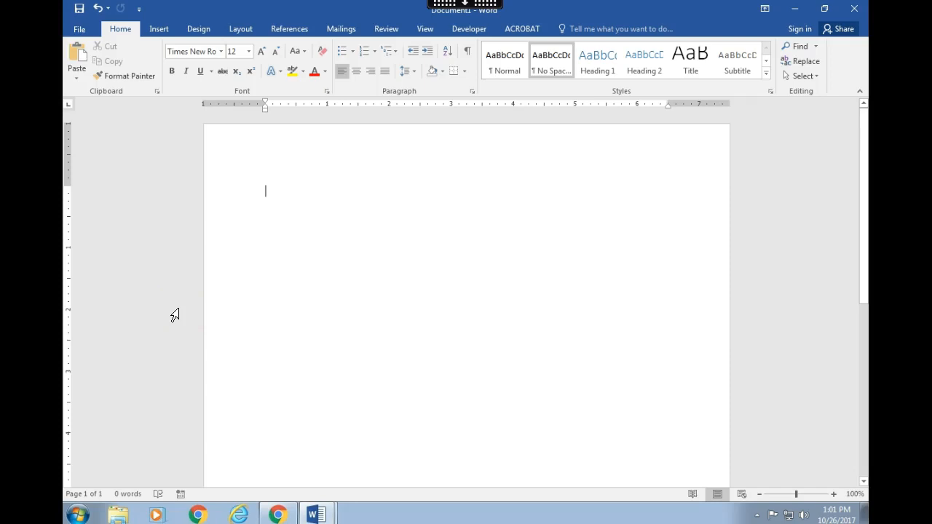
pyautogui.click(176, 303)
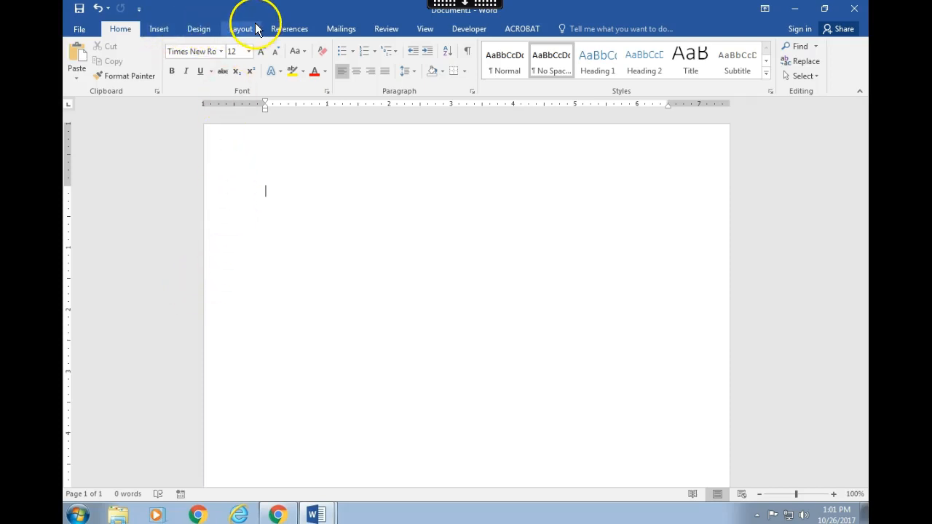
# Step: Start inserting a chart, compare the Pie, Bar and Column types, and choose the Pie category
pyautogui.click(165, 30)
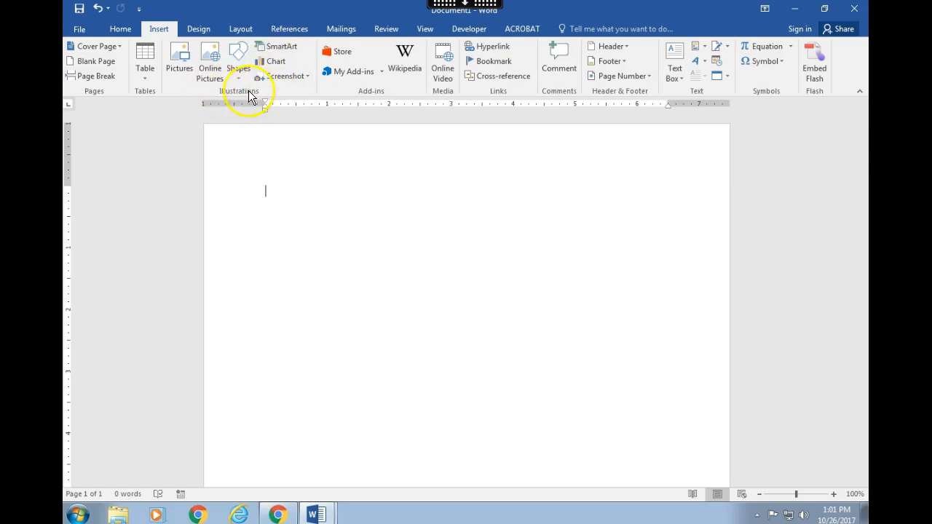
pyautogui.click(275, 63)
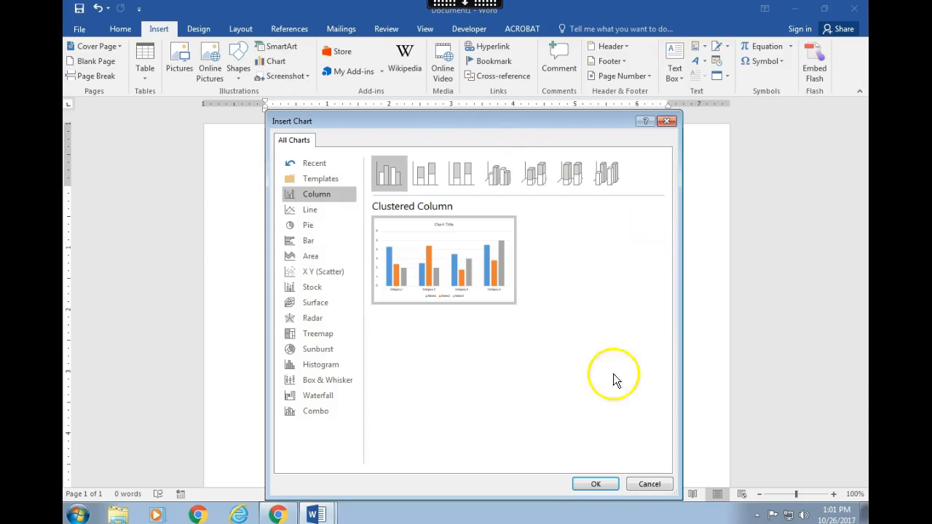
pyautogui.click(306, 226)
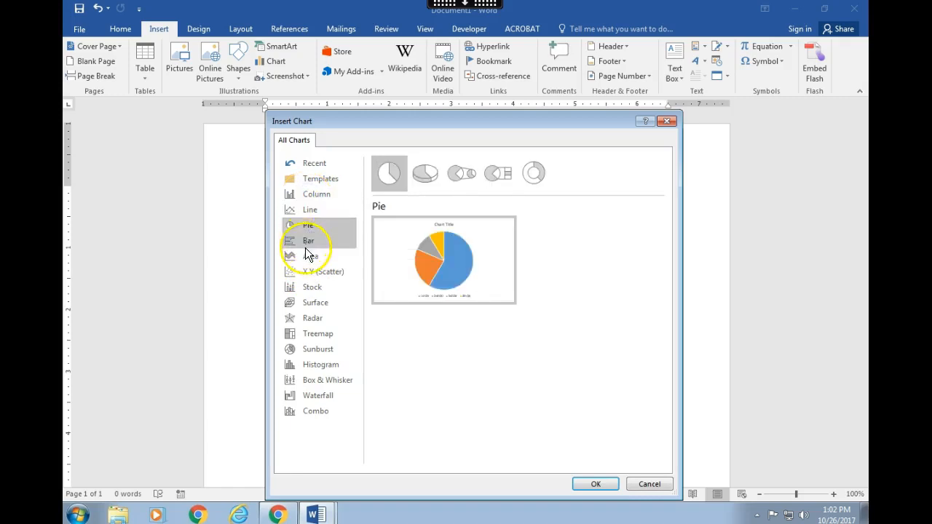
pyautogui.click(306, 241)
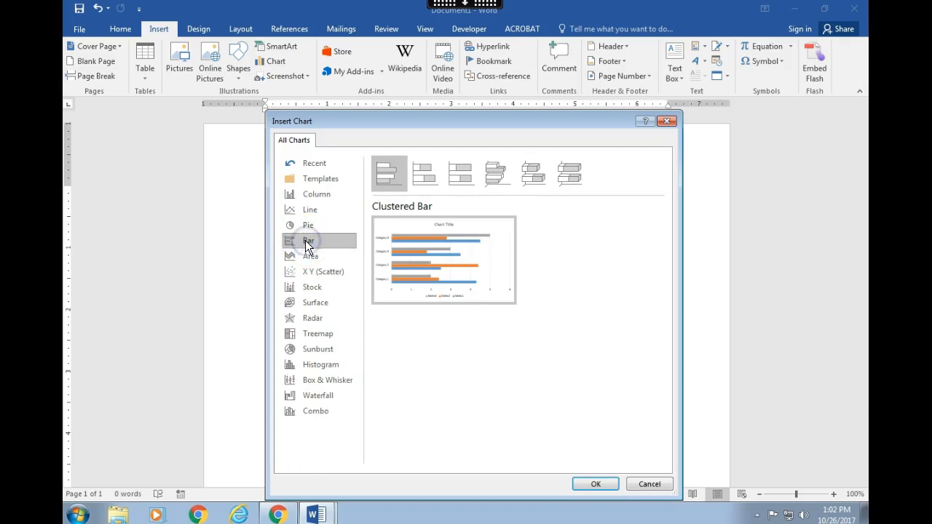
pyautogui.click(306, 228)
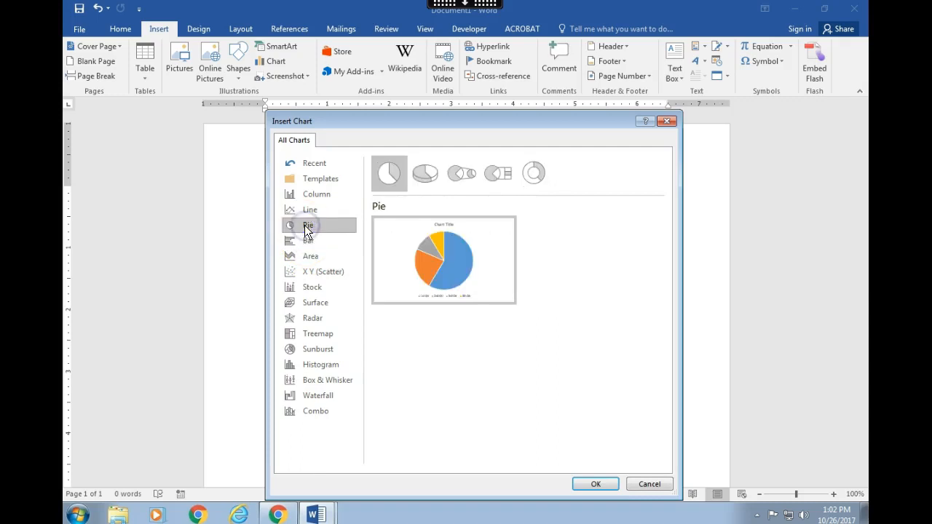
pyautogui.click(306, 231)
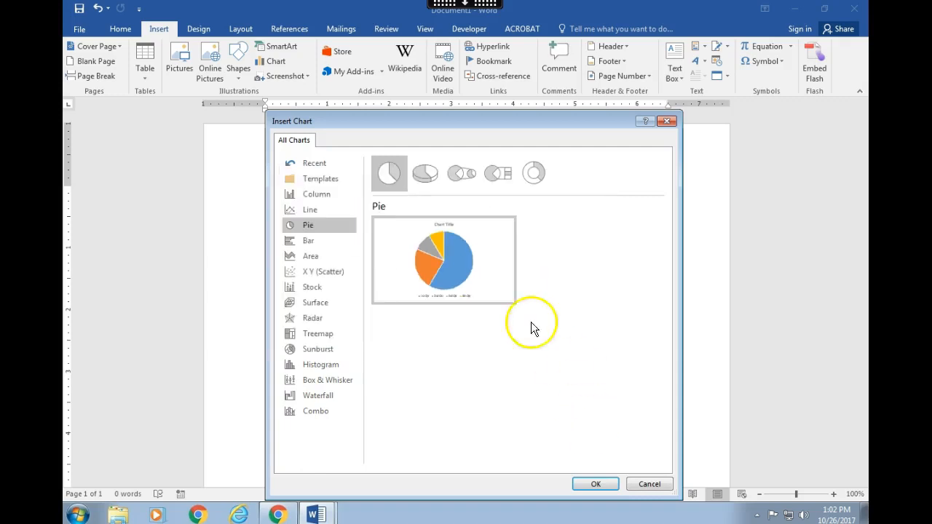
pyautogui.moveTo(443, 247)
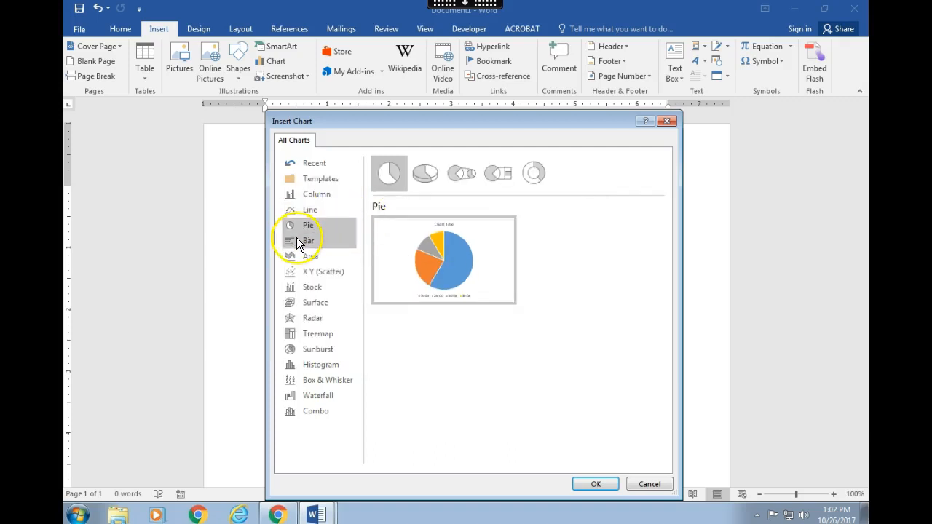
pyautogui.click(303, 197)
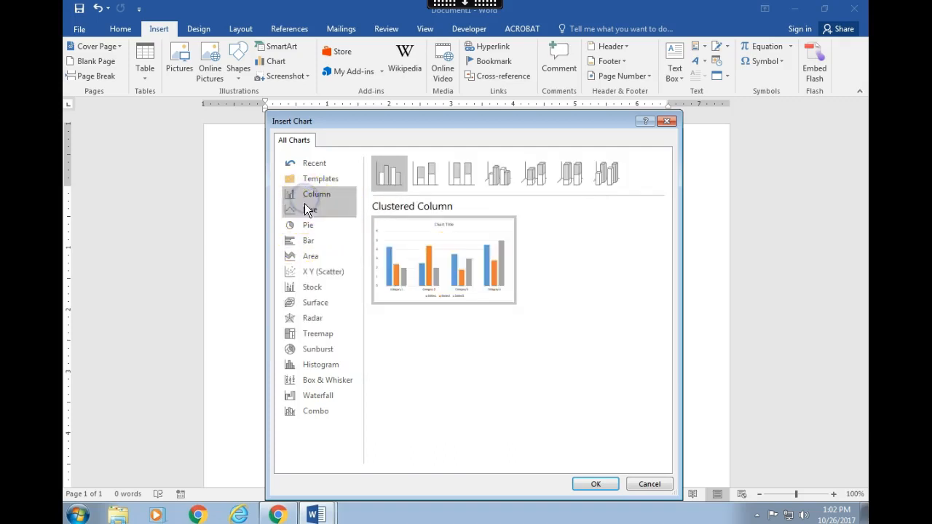
pyautogui.moveTo(399, 280)
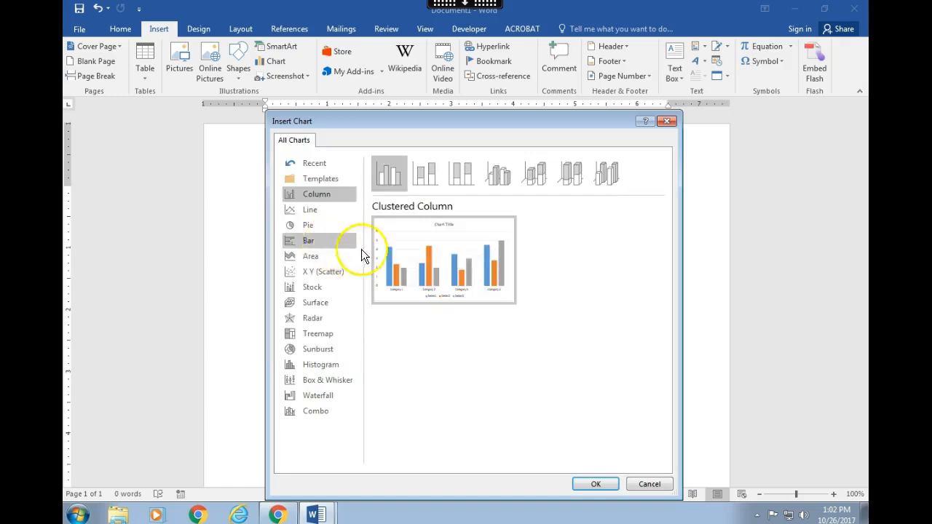
pyautogui.moveTo(396, 299)
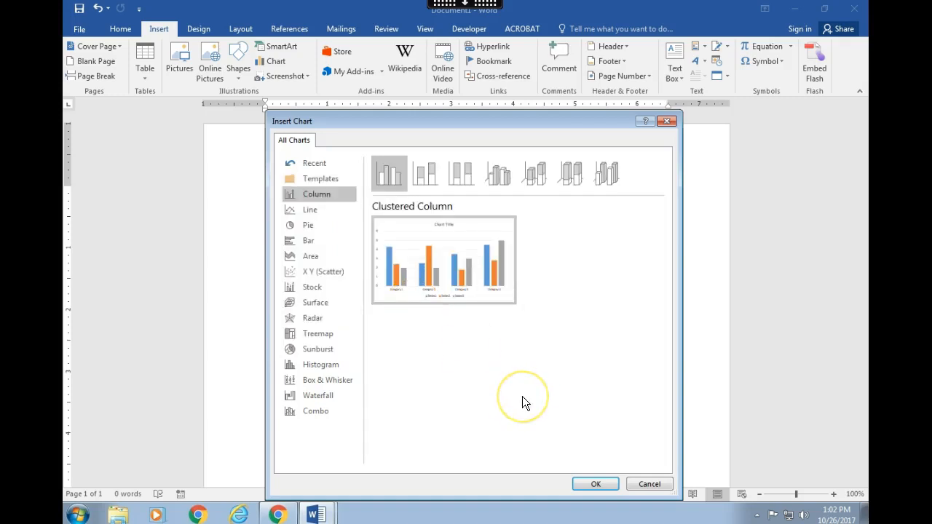
pyautogui.click(307, 225)
pyautogui.click(593, 486)
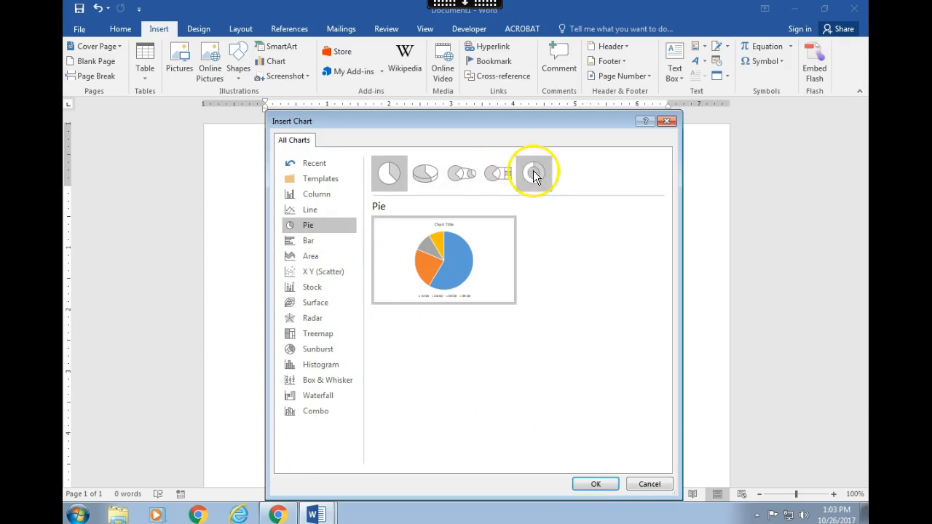
# Step: Preview the 3-D Pie, Pie of Pie, Bar of Pie and Doughnut variants, and insert the plain Pie chart
pyautogui.click(431, 177)
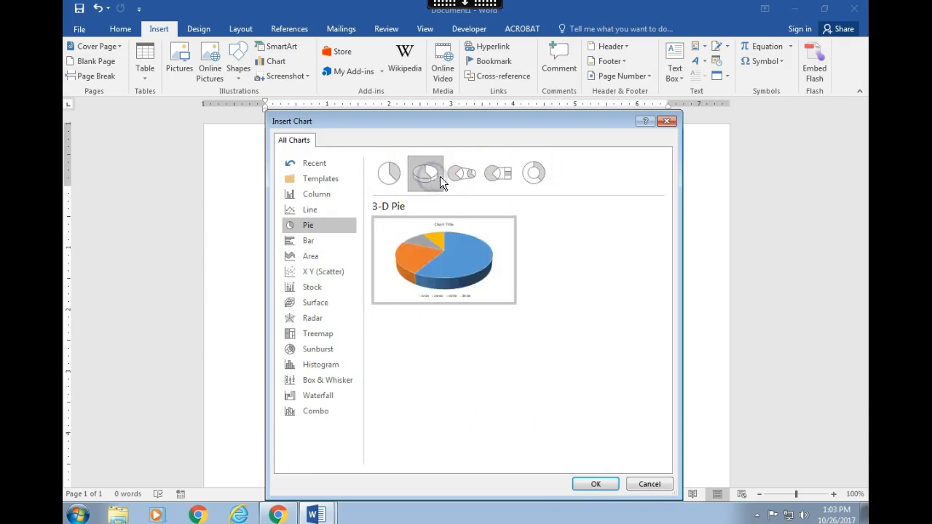
pyautogui.click(462, 176)
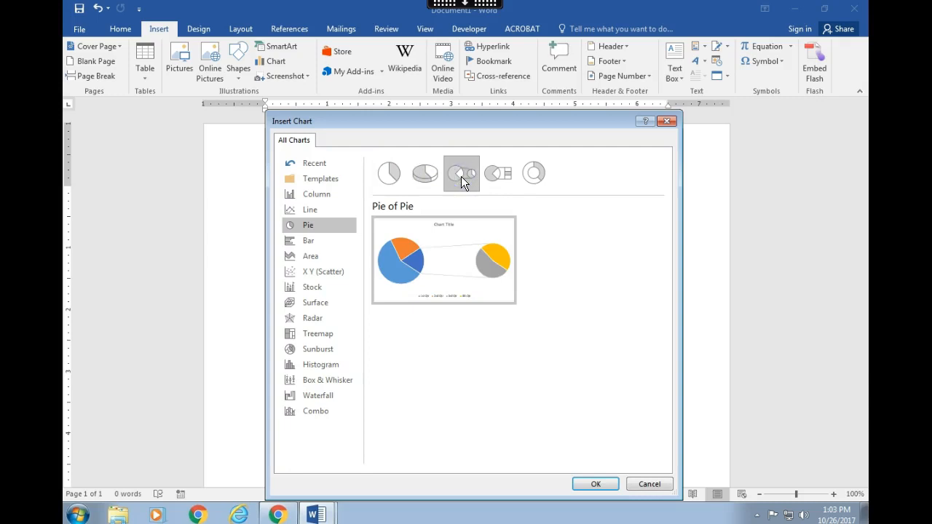
pyautogui.click(496, 176)
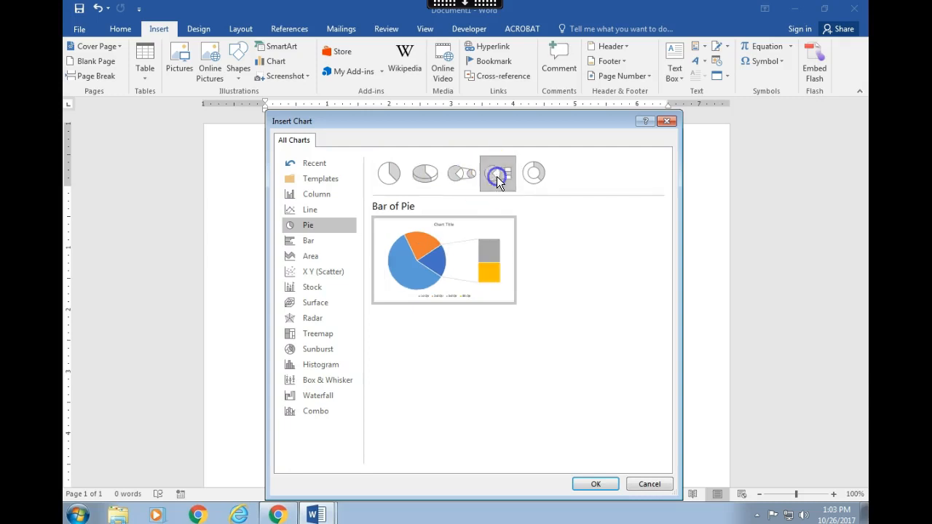
pyautogui.click(530, 176)
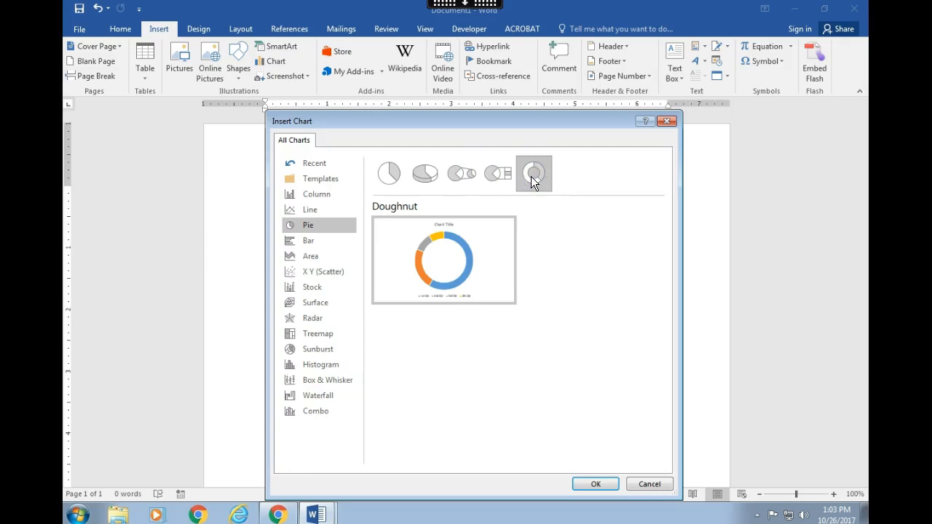
pyautogui.click(393, 179)
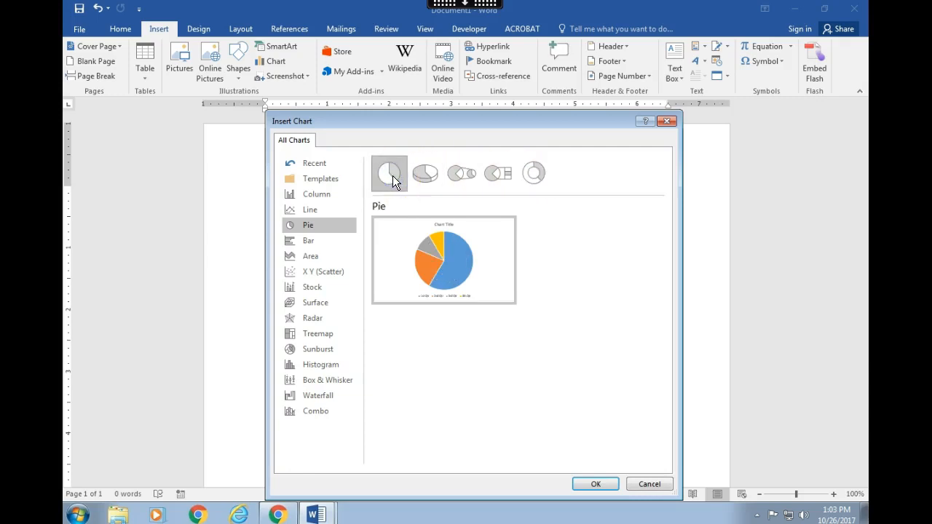
pyautogui.click(536, 177)
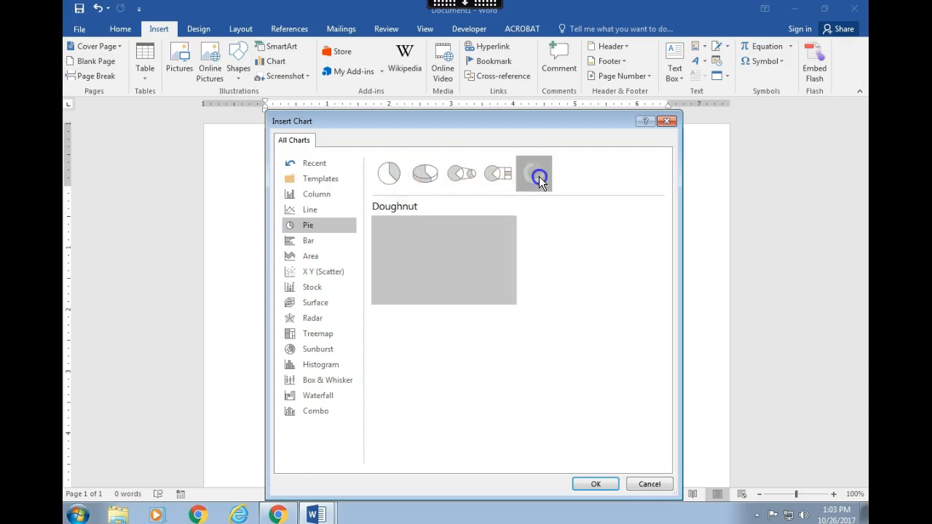
pyautogui.click(394, 174)
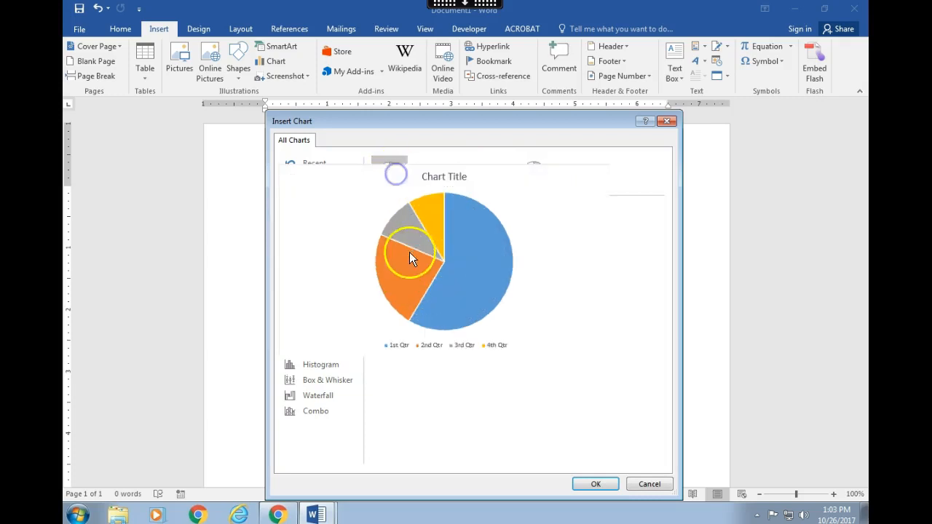
pyautogui.click(596, 485)
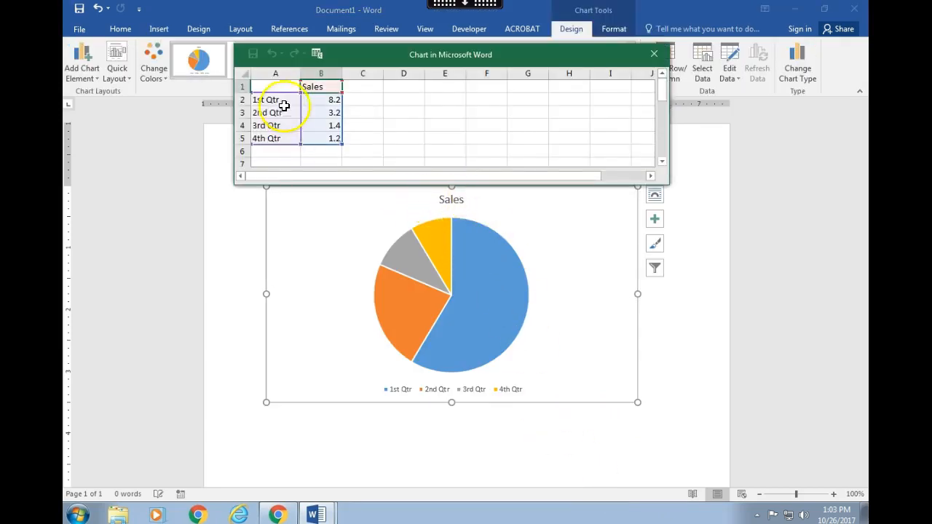
# Step: Enter "Character Representation on NBC (%)" as the series heading in cell B1 of the chart data
pyautogui.click(314, 88)
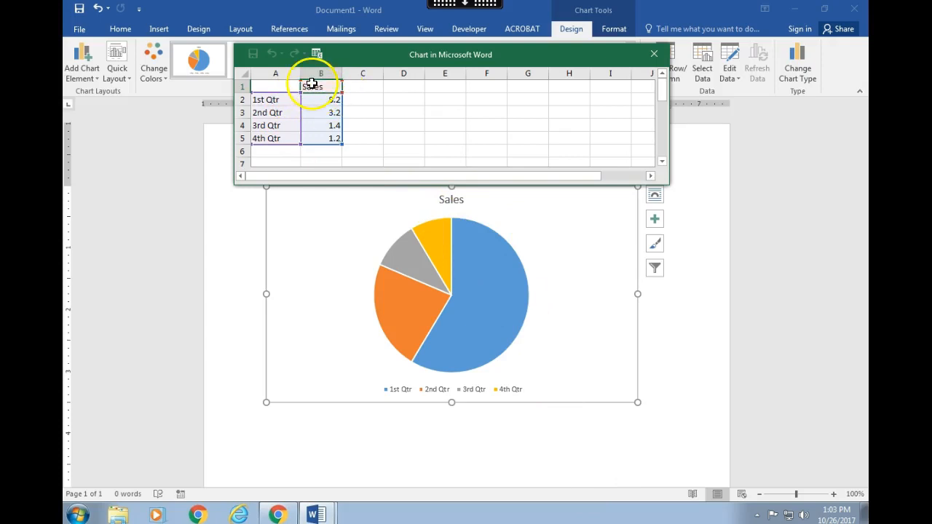
pyautogui.click(313, 86)
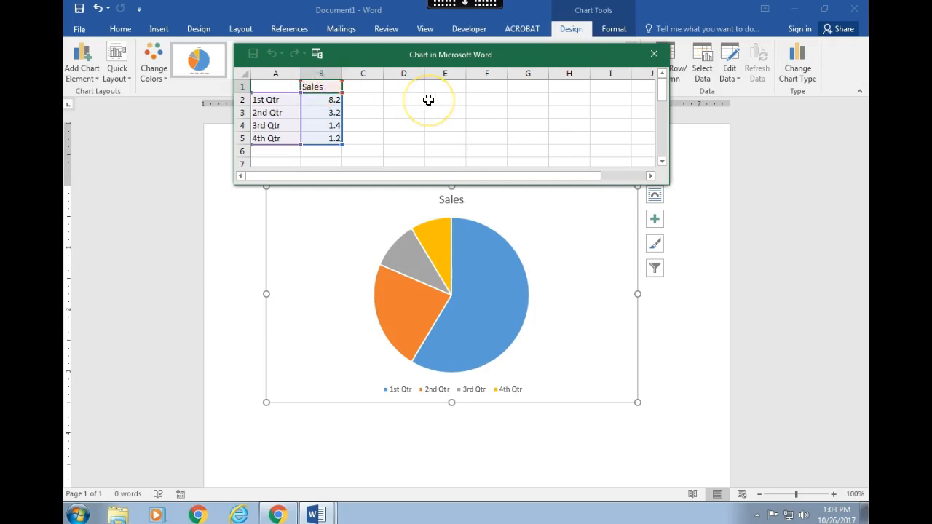
pyautogui.press('Delete')
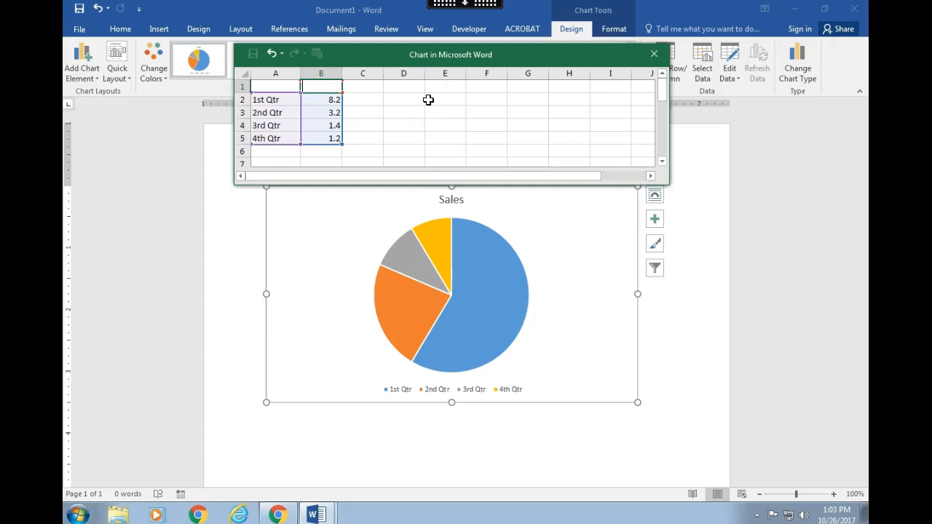
pyautogui.write('Cha')
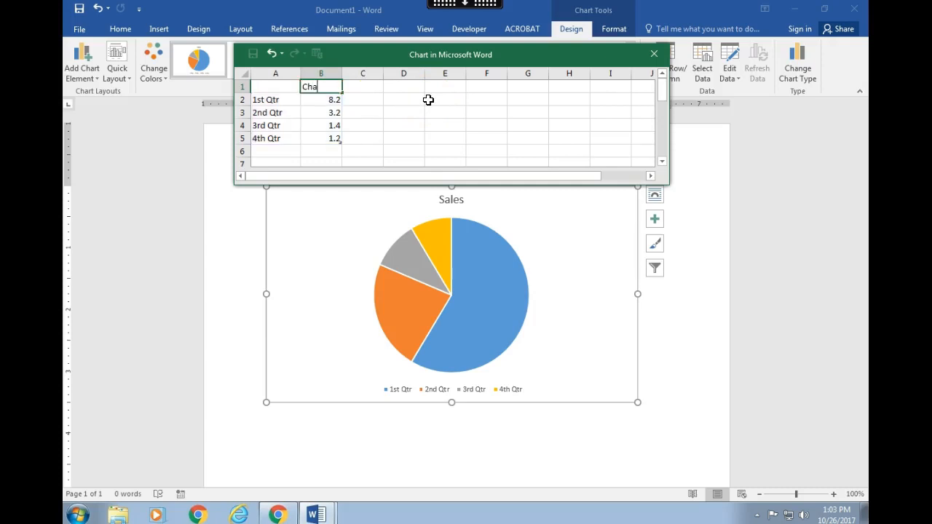
pyautogui.write('racter Representation on ')
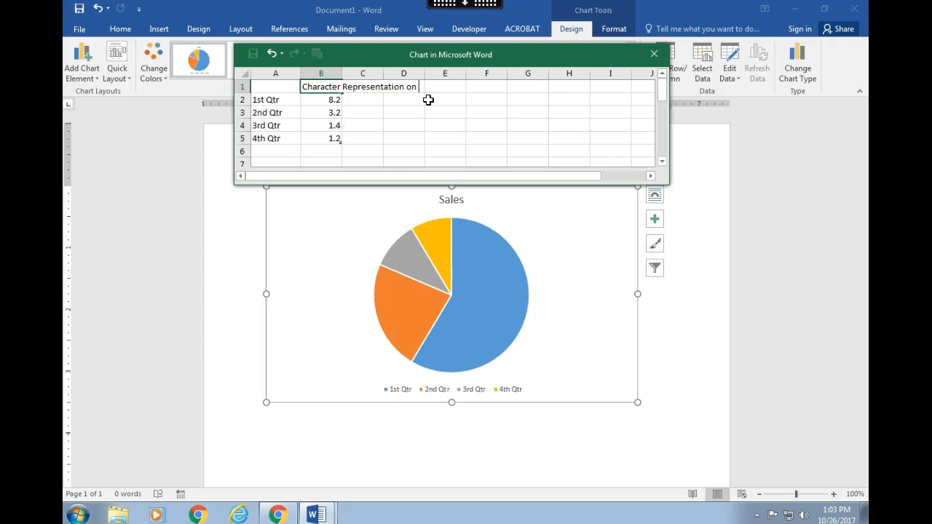
pyautogui.write('NBC')
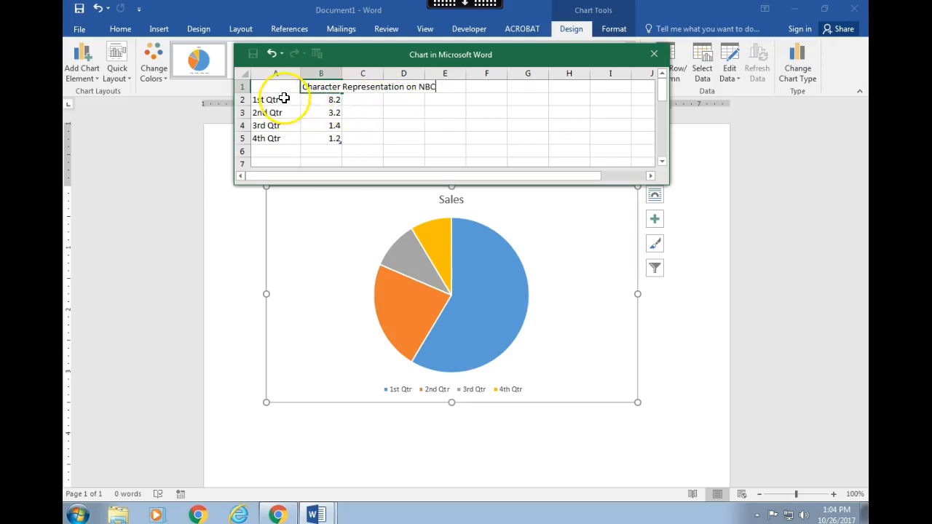
pyautogui.write(' (')
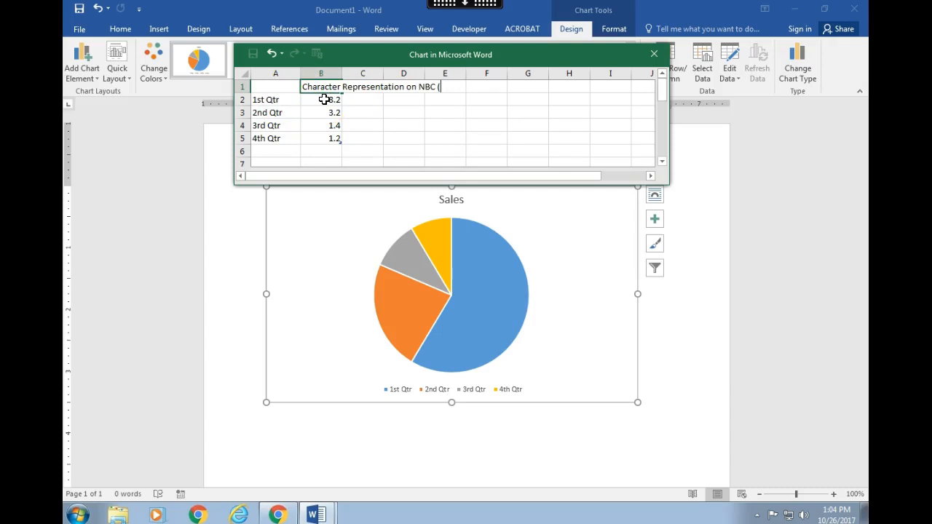
pyautogui.write('%)')
pyautogui.click(323, 111)
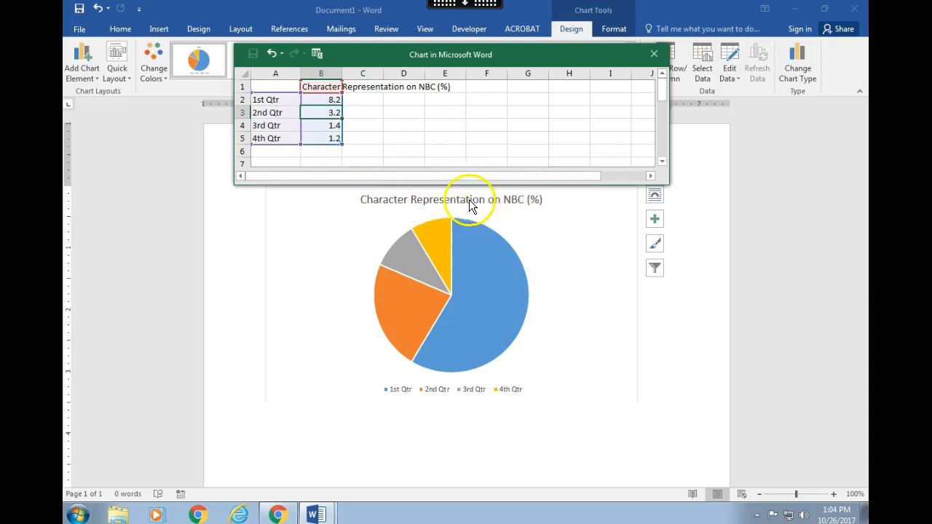
# Step: Name the four chart categories in cells A2 to A5 White, Black/African American, Asian and Latinx
pyautogui.click(270, 99)
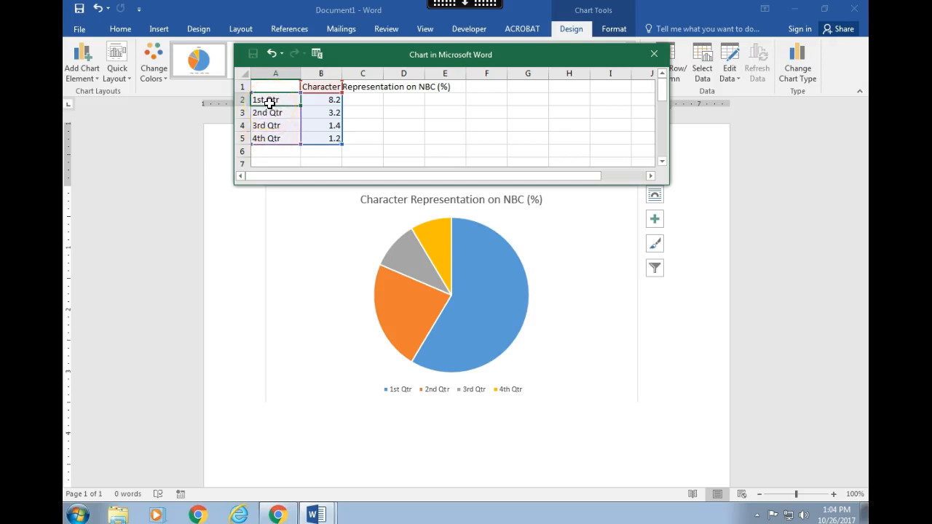
pyautogui.write('White')
pyautogui.click(270, 112)
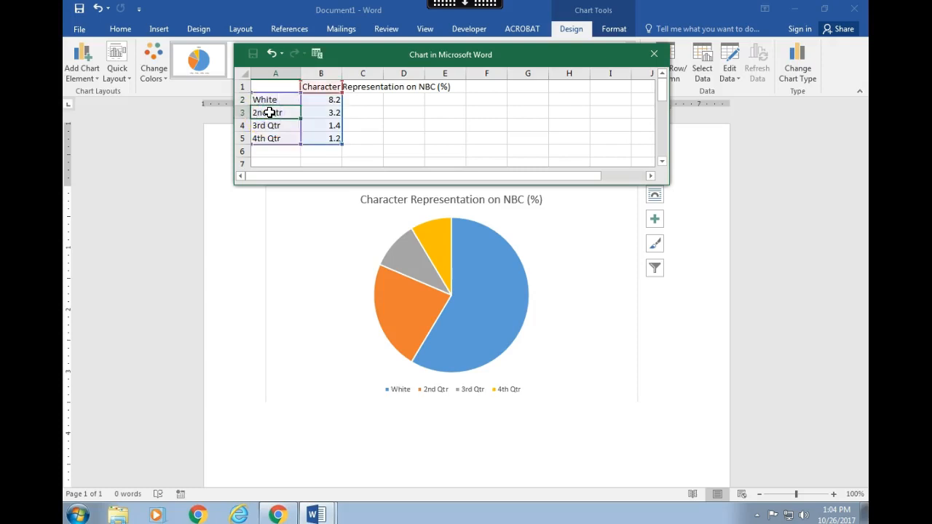
pyautogui.write('Blac')
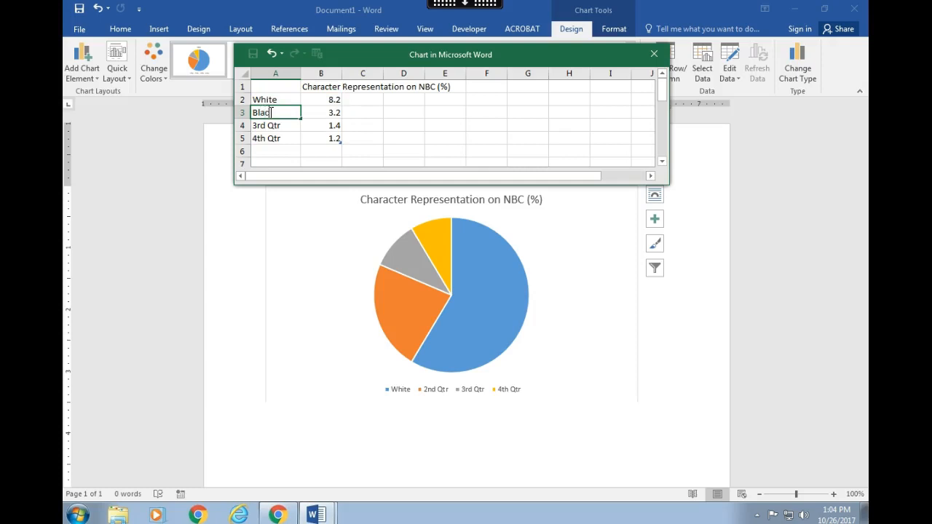
pyautogui.write('k/African American')
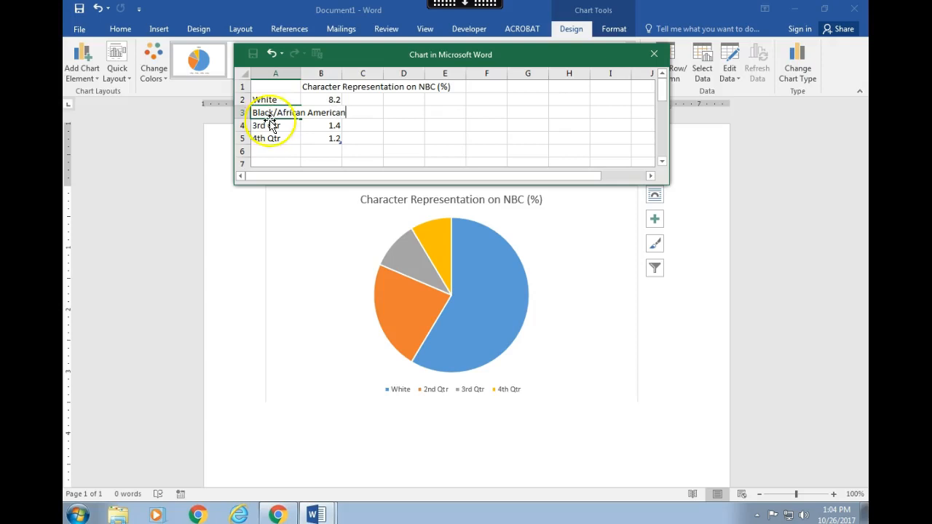
pyautogui.click(270, 125)
pyautogui.write('A')
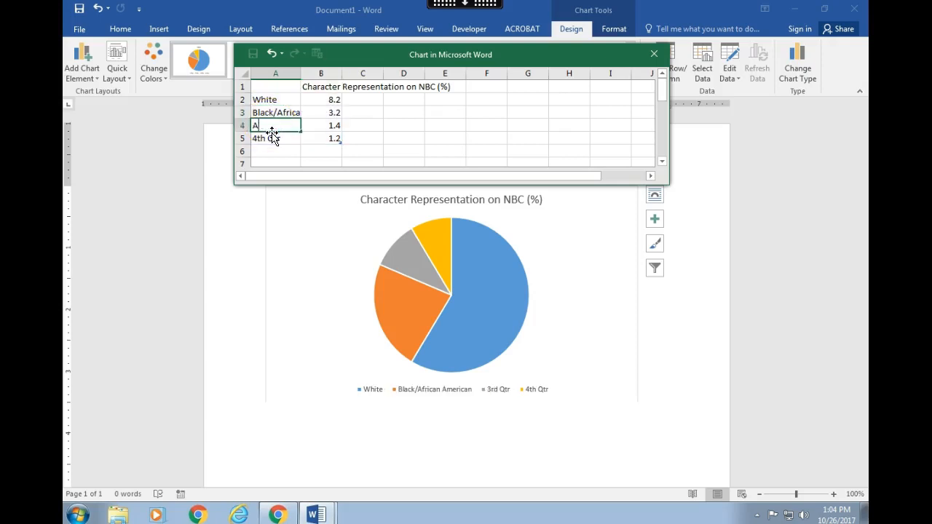
pyautogui.write('sian')
pyautogui.click(274, 139)
pyautogui.write('Latinx')
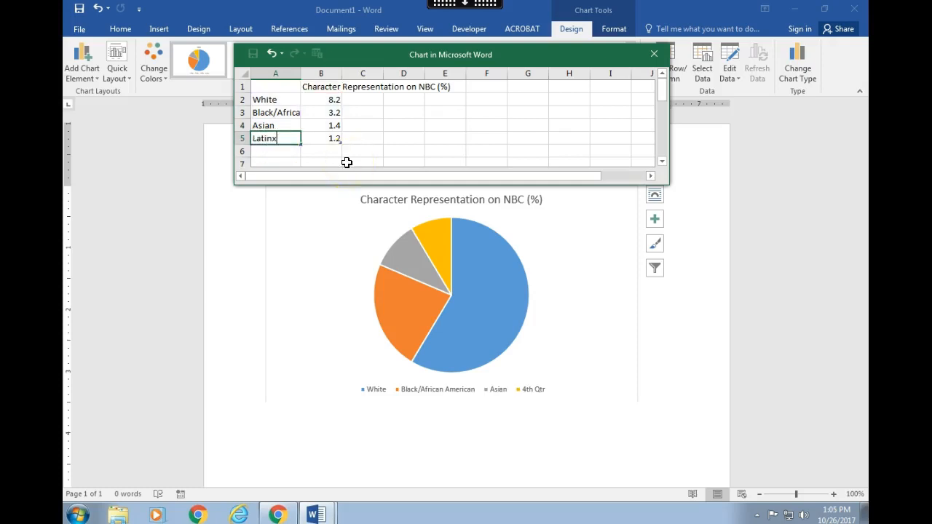
# Step: Extend the Asian category name in cell A4 of the chart data to Asian/Pacific Islander
pyautogui.click(274, 126)
pyautogui.doubleClick(281, 126)
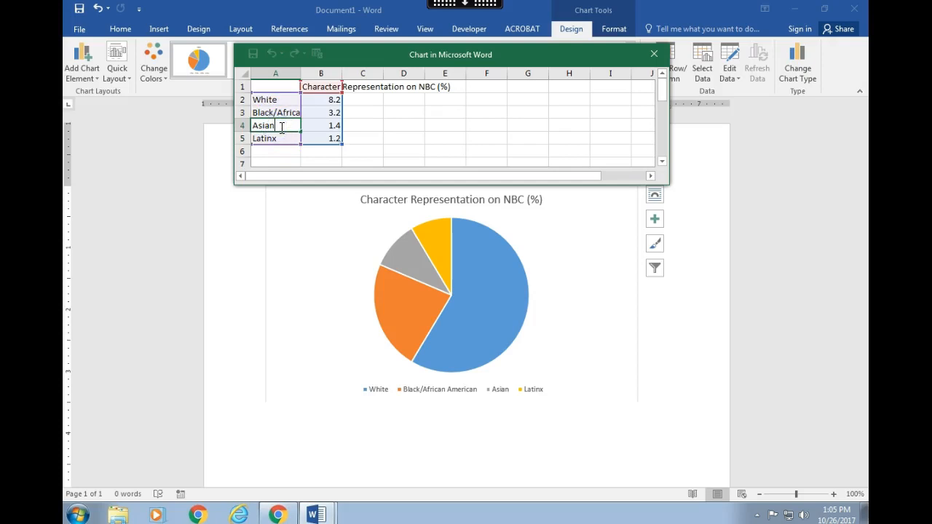
pyautogui.write('/Pac')
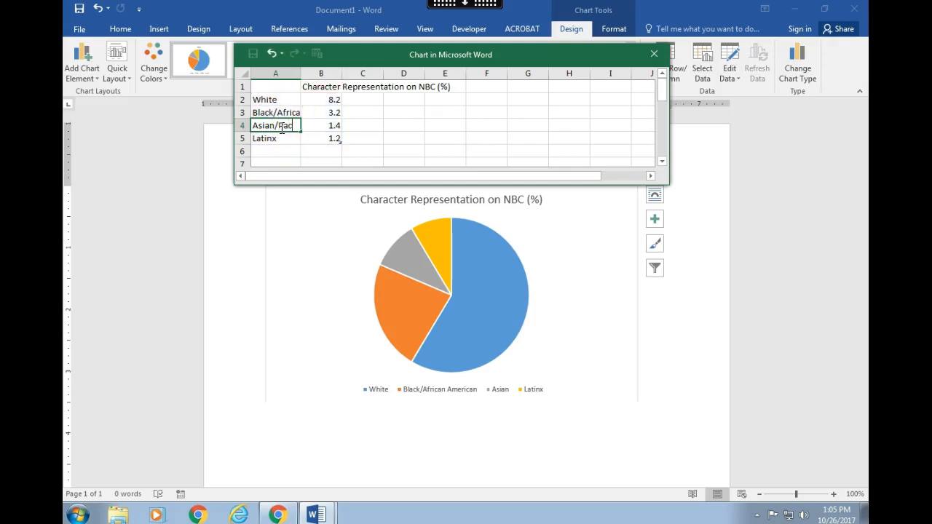
pyautogui.write('ific Islander')
pyautogui.click(295, 150)
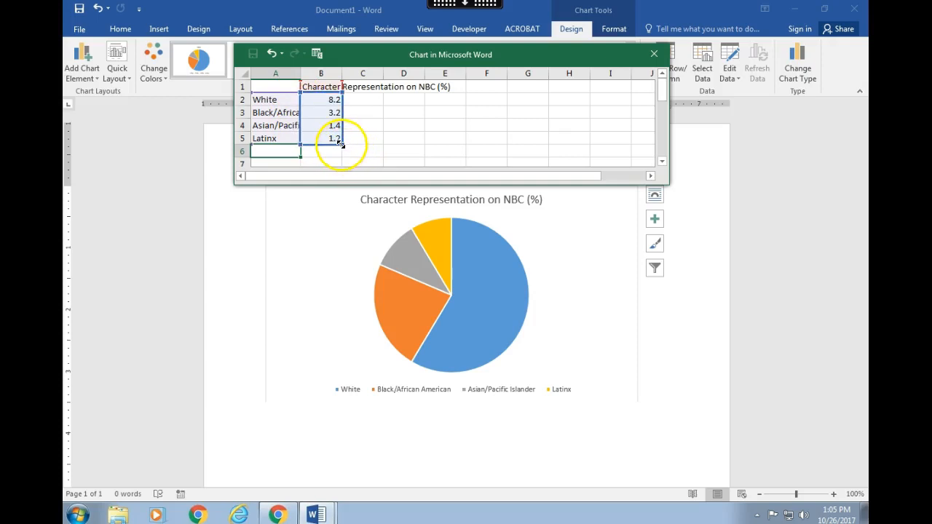
# Step: Extend the chart data range to include row 6 and name the fifth category in cell A6 American Indian
pyautogui.moveTo(341, 143); pyautogui.dragTo(342, 155)
pyautogui.click(271, 153)
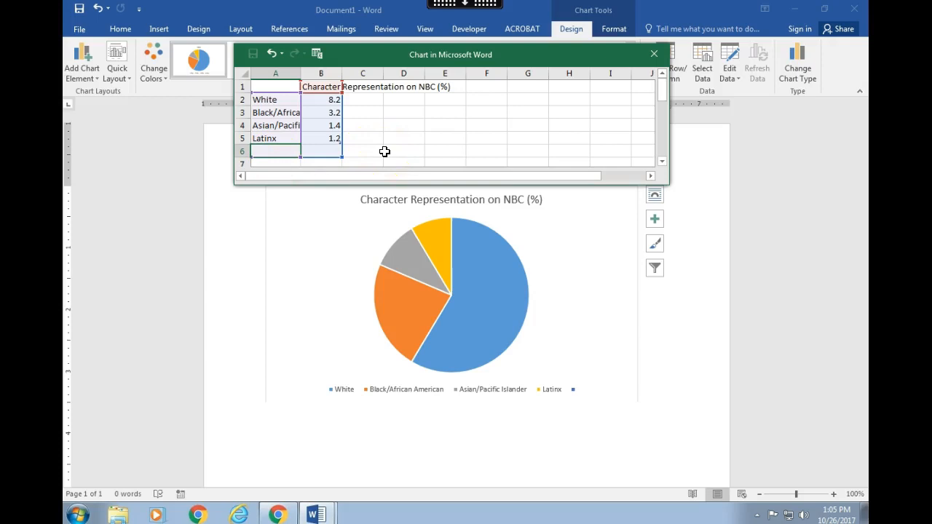
pyautogui.write('Am')
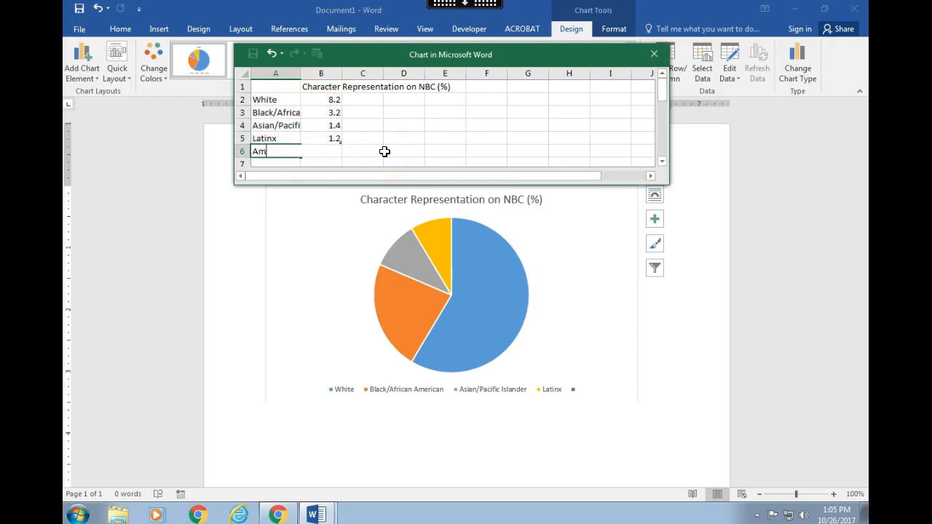
pyautogui.write('erican Indiua')
pyautogui.press('BackSpace')
pyautogui.press('BackSpace')
pyautogui.write('an')
pyautogui.click(320, 111)
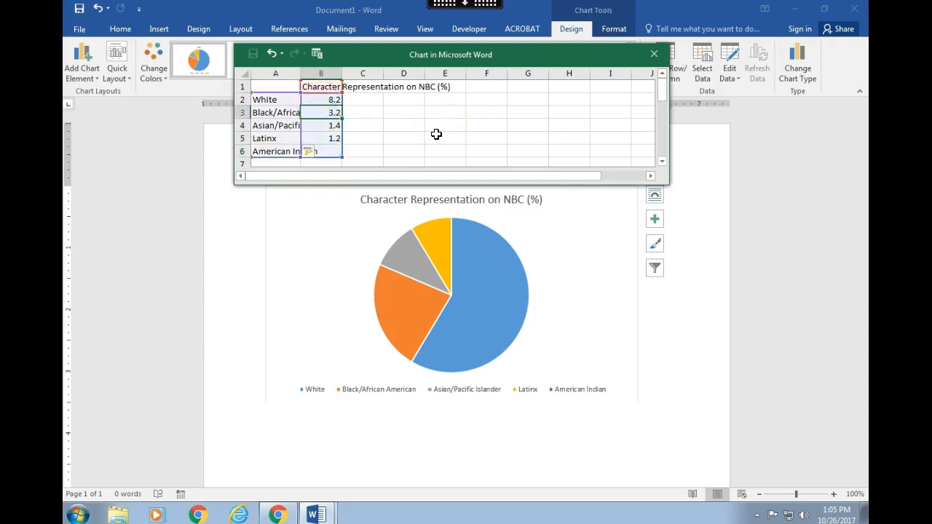
# Step: Enter the category percentages 55, 30, 20, 12 and 8 in cells B2 to B6 of the chart data
pyautogui.click(304, 101)
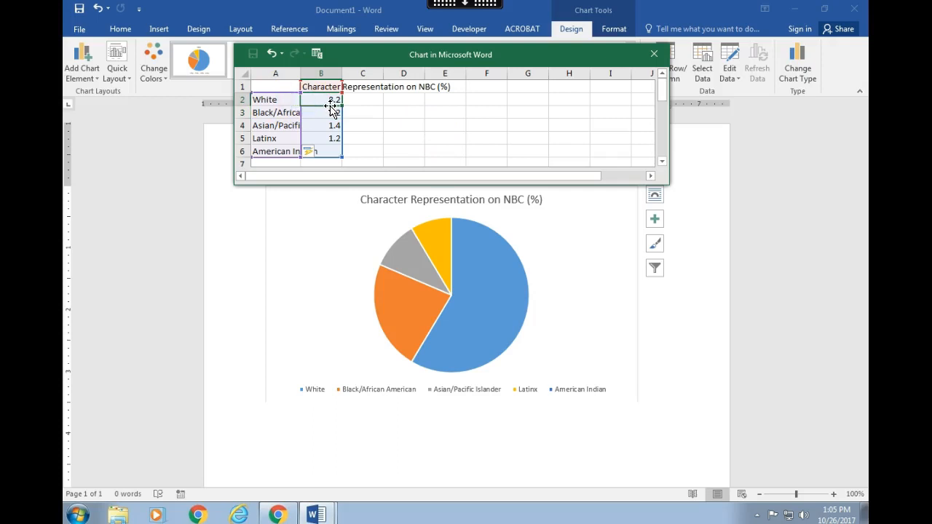
pyautogui.write('55+')
pyautogui.press('BackSpace')
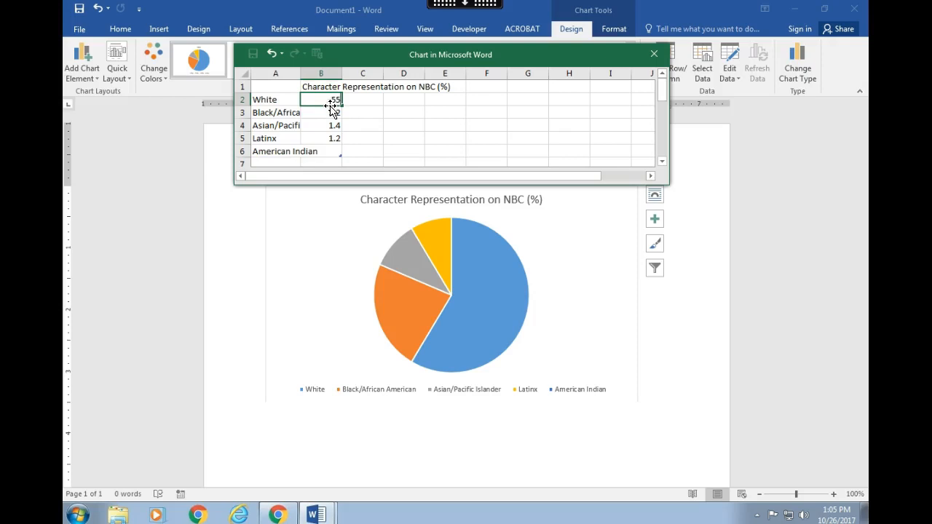
pyautogui.press('Return')
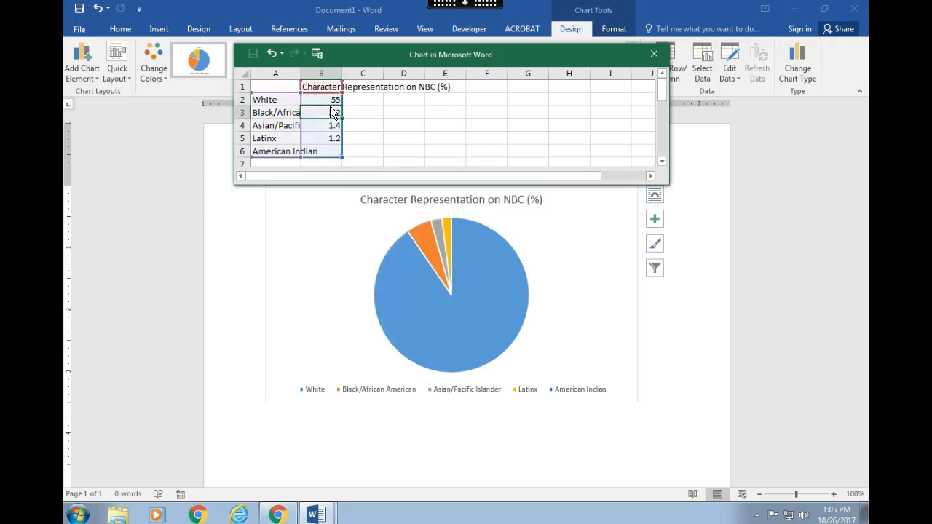
pyautogui.write('30')
pyautogui.press('Return')
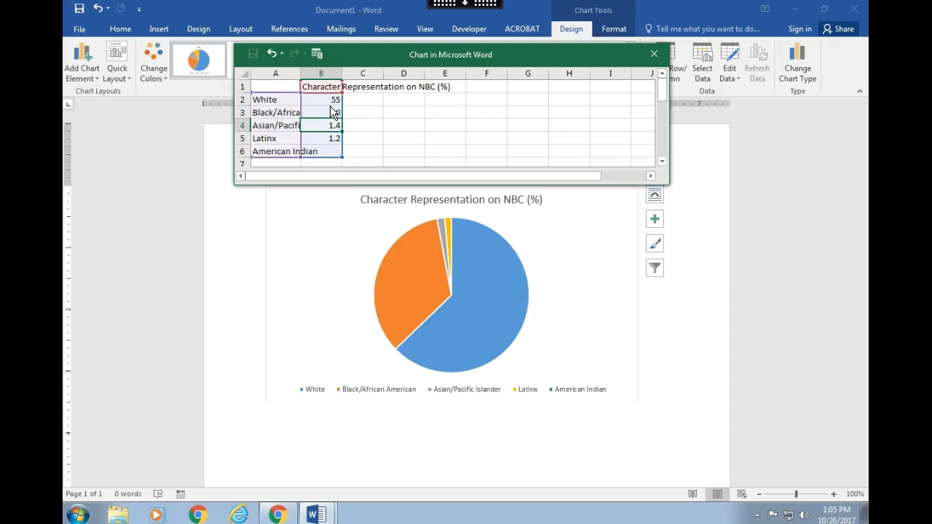
pyautogui.write('20')
pyautogui.press('Return')
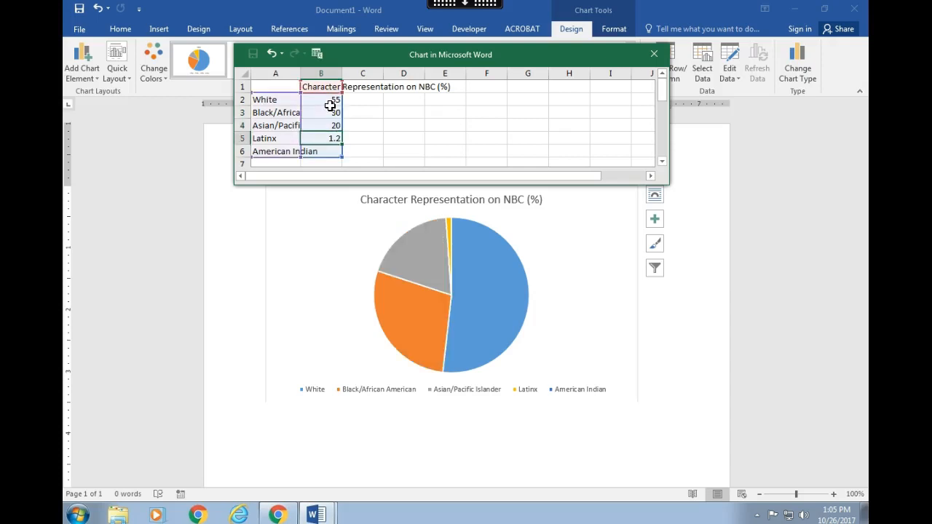
pyautogui.write('12')
pyautogui.press('Return')
pyautogui.write('8')
pyautogui.press('Return')
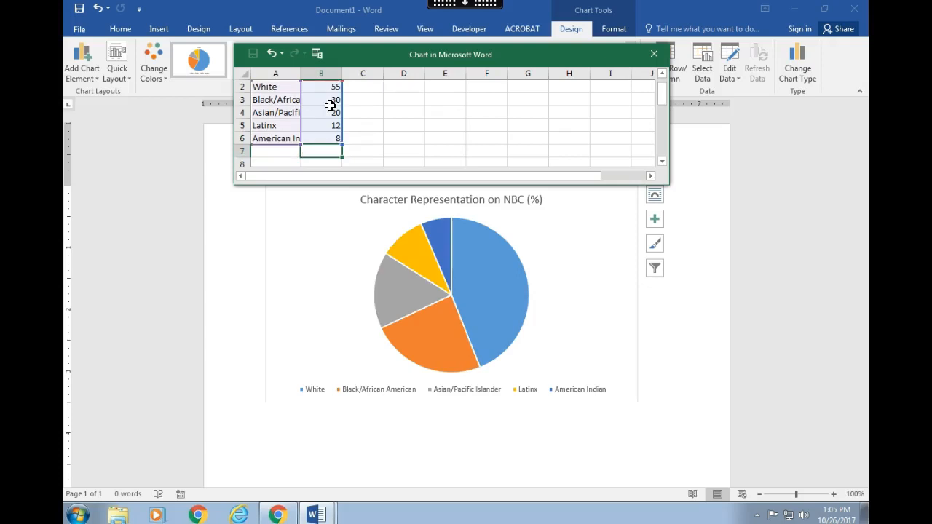
pyautogui.click(373, 127)
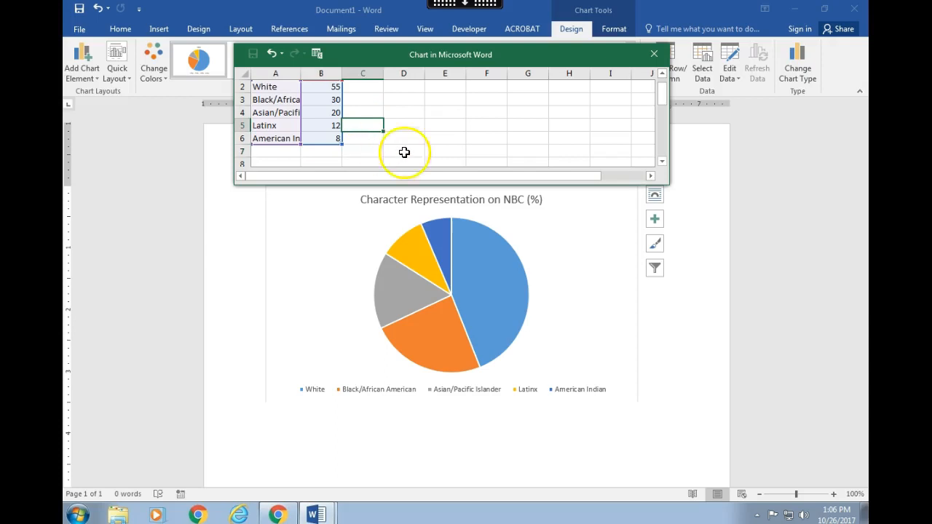
# Step: Close the chart data sheet and add plain data labels to the pie slices
pyautogui.click(654, 53)
pyautogui.rightClick(499, 304)
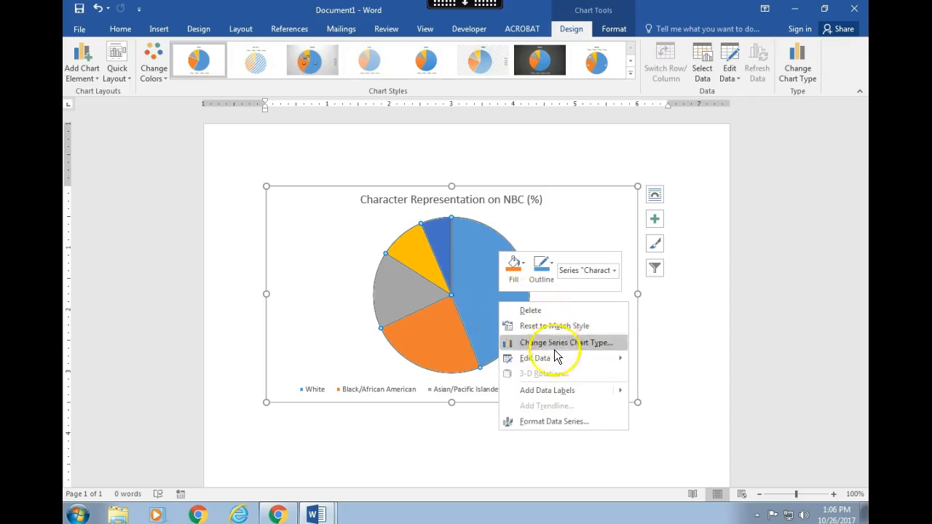
pyautogui.moveTo(559, 395)
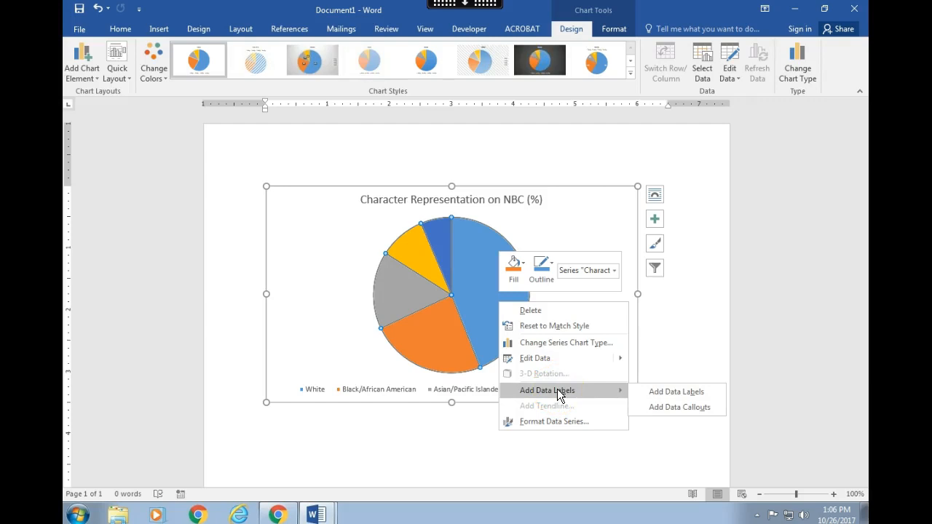
pyautogui.click(676, 393)
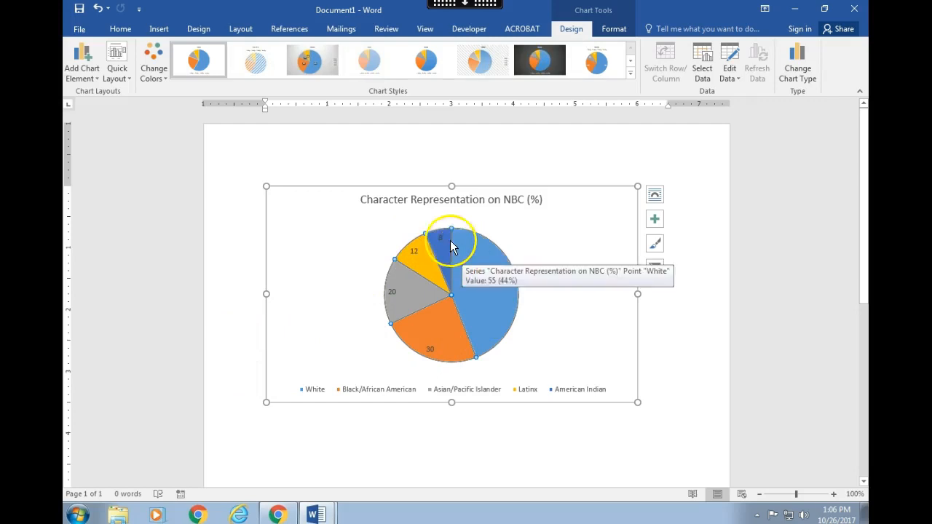
# Step: Deselect the chart and add blank lines below it in the document
pyautogui.click(672, 333)
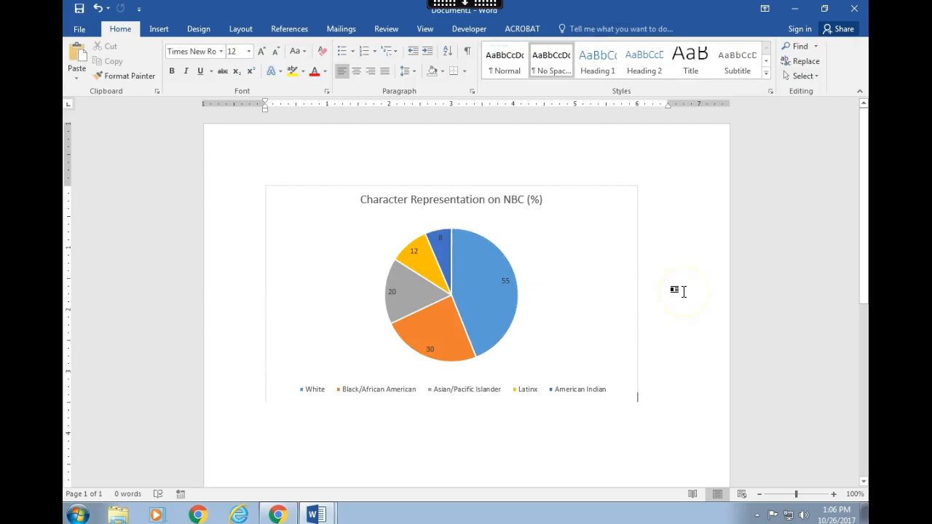
pyautogui.scroll(-5, 683, 291)
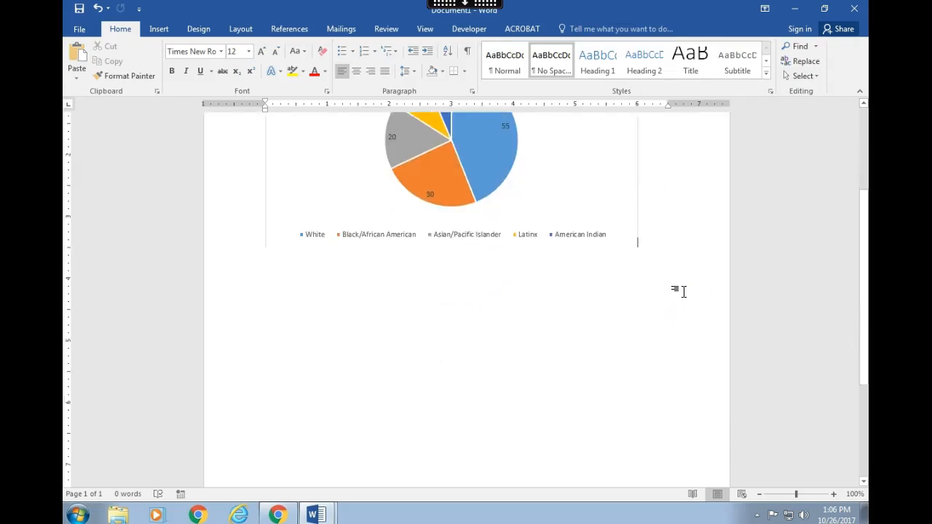
pyautogui.press('Return')
pyautogui.press('Return')
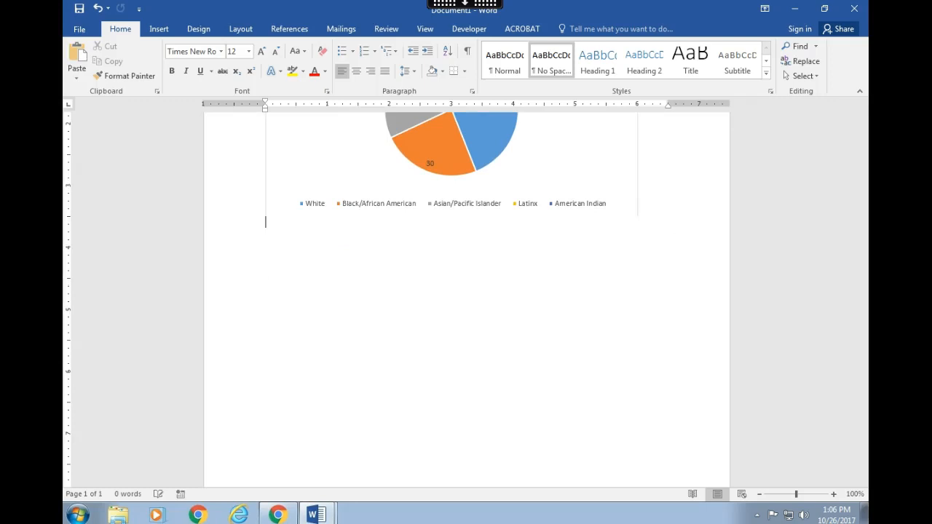
pyautogui.press('Return')
# Step: Insert a table with three columns and five rows below the pie chart
pyautogui.scroll(3, 682, 118)
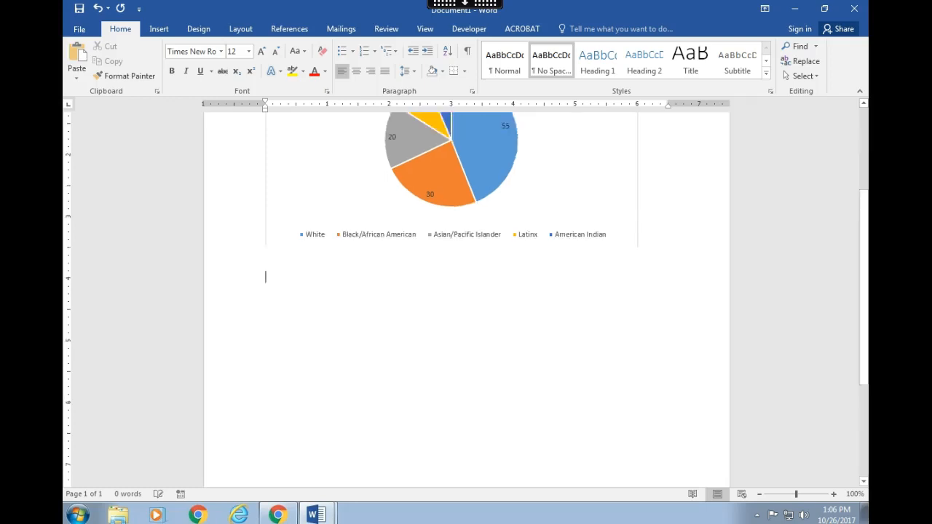
pyautogui.moveTo(425, 160); pyautogui.dragTo(420, 163)
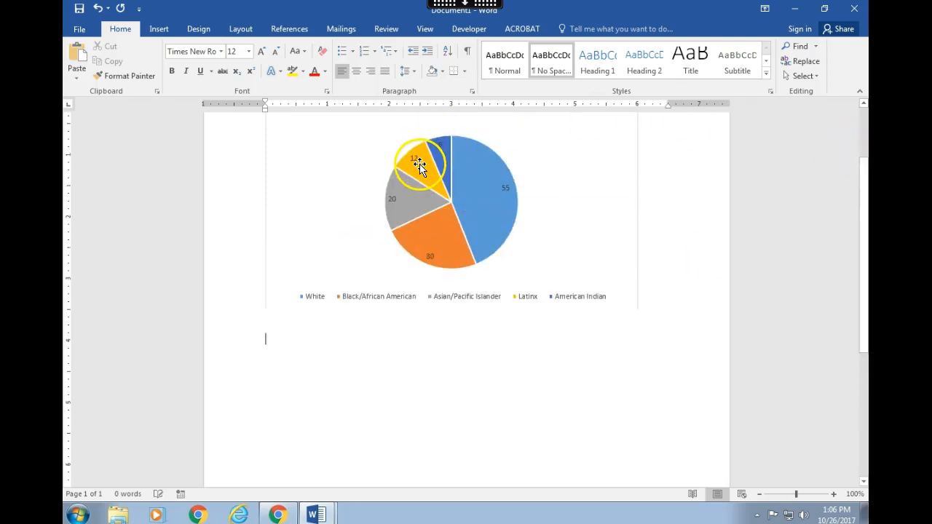
pyautogui.moveTo(433, 225)
pyautogui.scroll(-2, 229, 339)
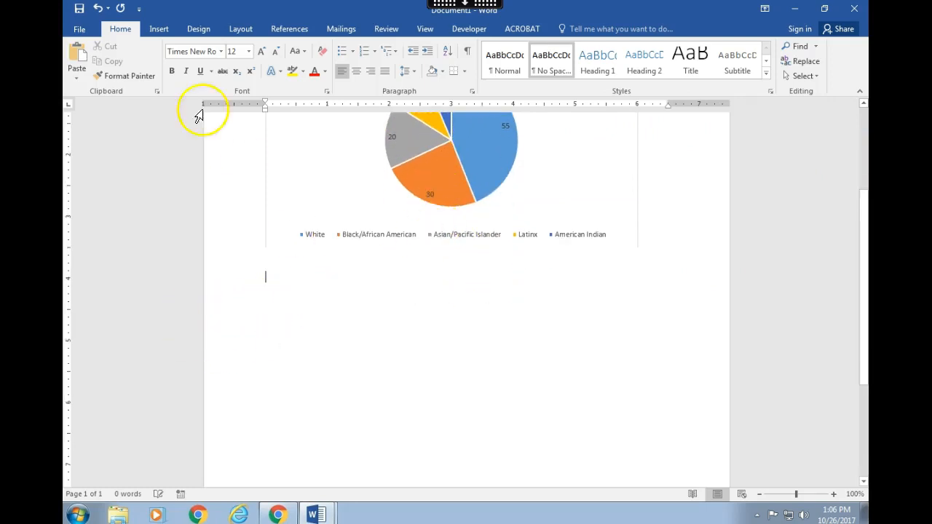
pyautogui.click(146, 27)
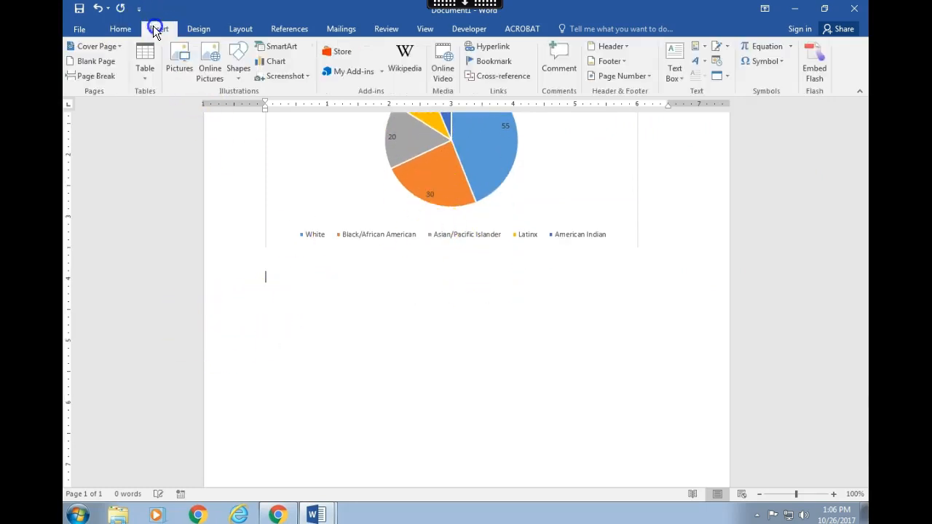
pyautogui.click(145, 78)
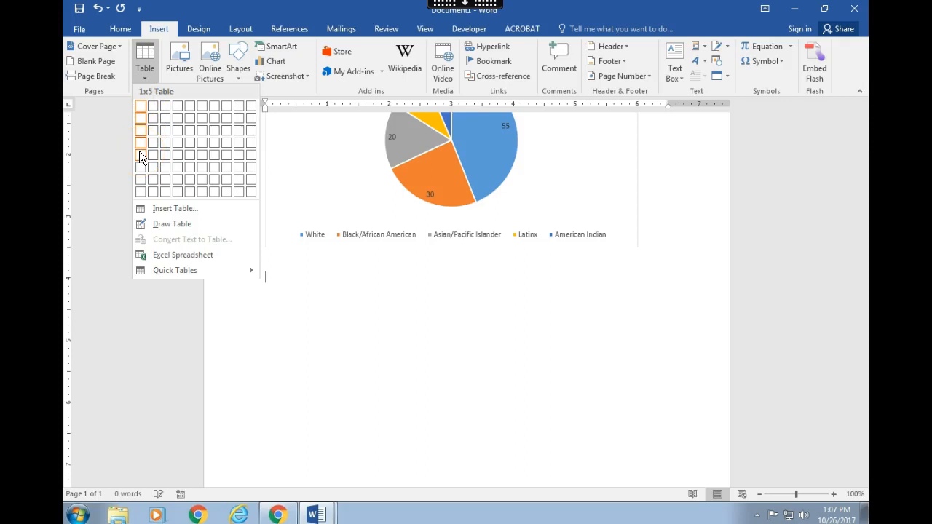
pyautogui.click(141, 76)
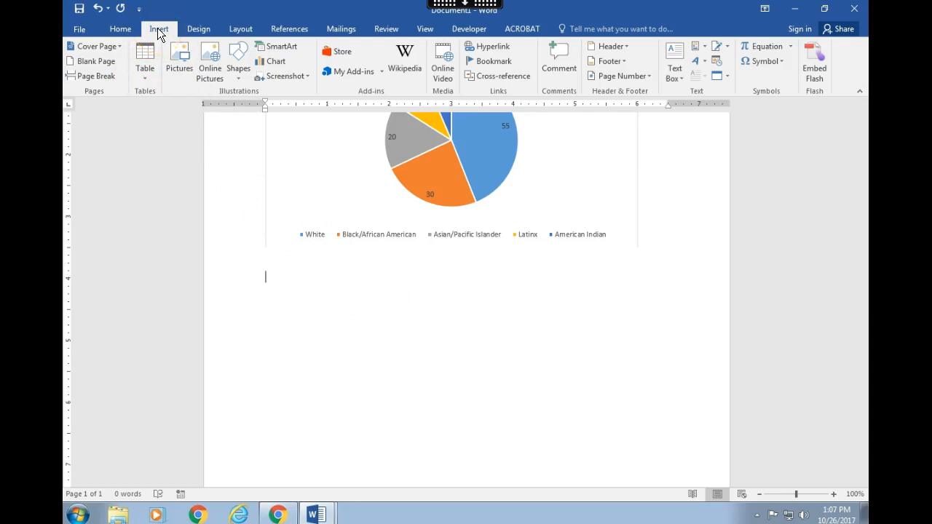
pyautogui.click(146, 75)
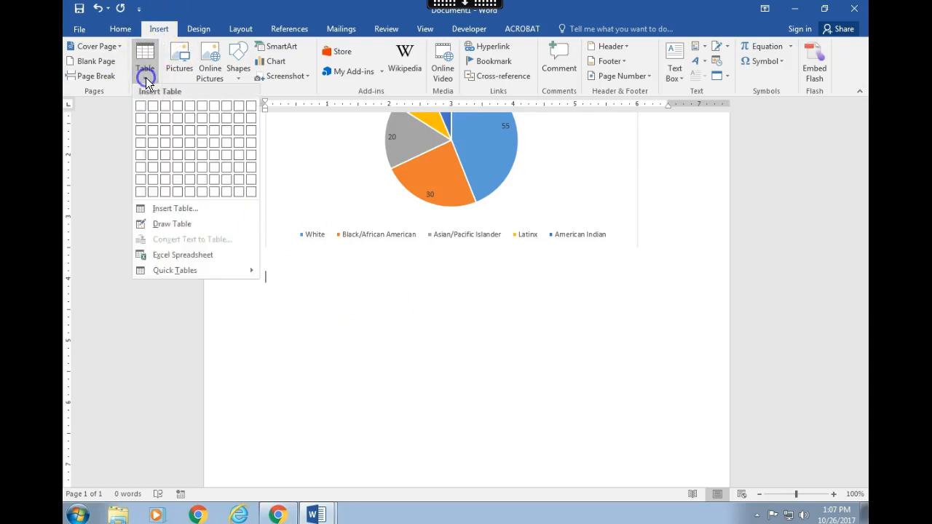
pyautogui.click(144, 158)
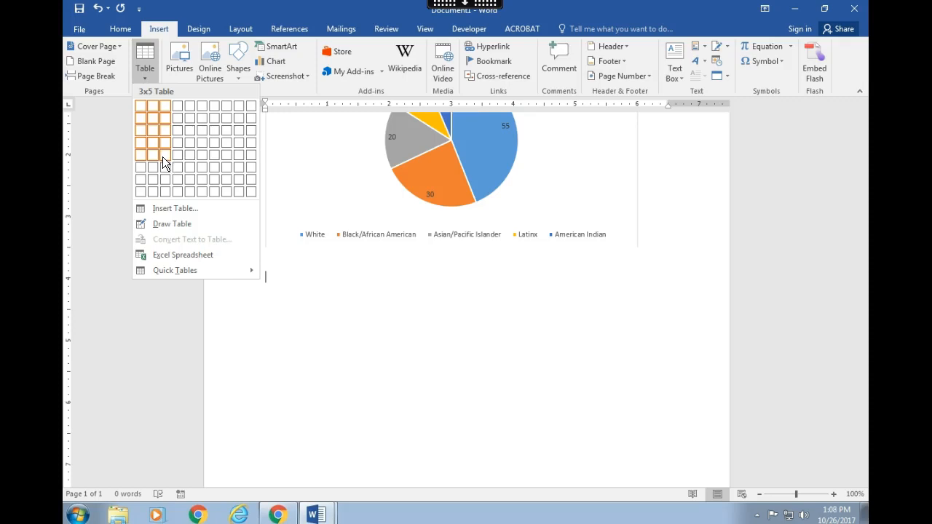
pyautogui.click(163, 156)
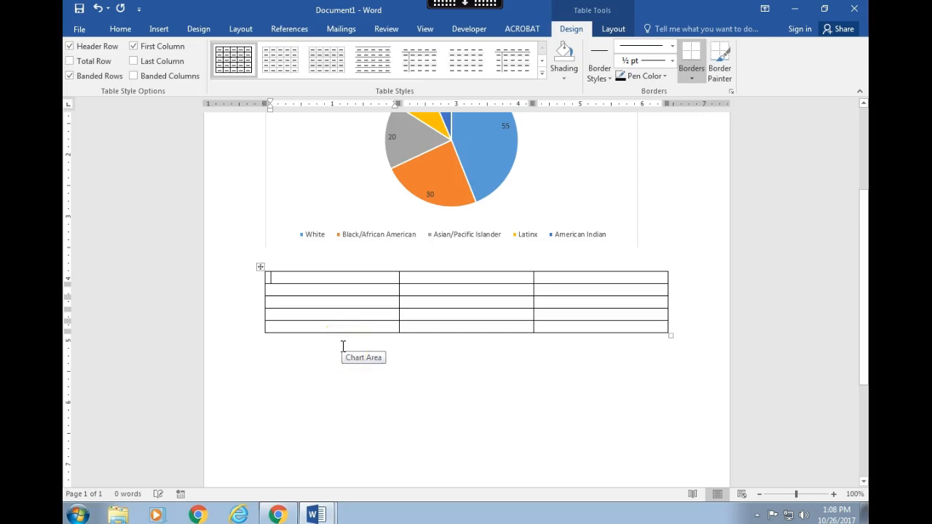
# Step: Fill the table's header row with Name of Show, Character Representation and Role Prominence
pyautogui.write('Name')
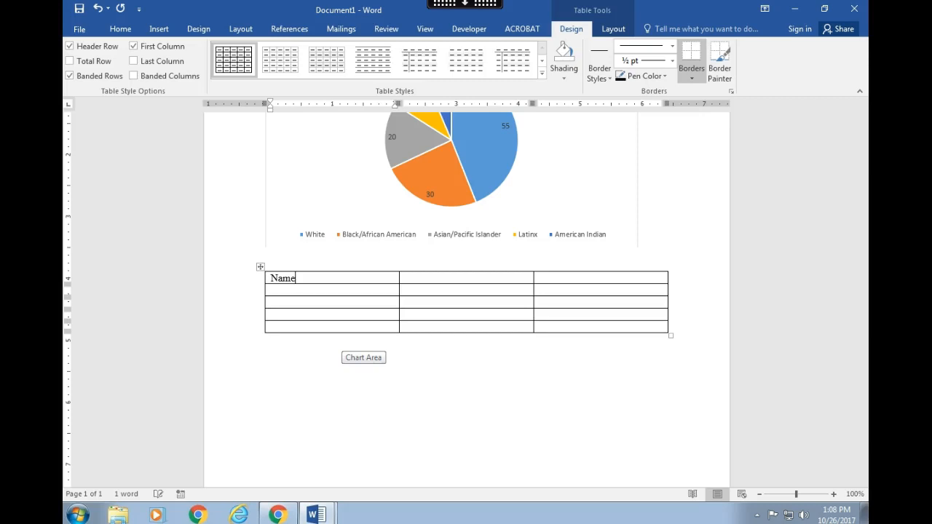
pyautogui.write(' of Show')
pyautogui.click(422, 280)
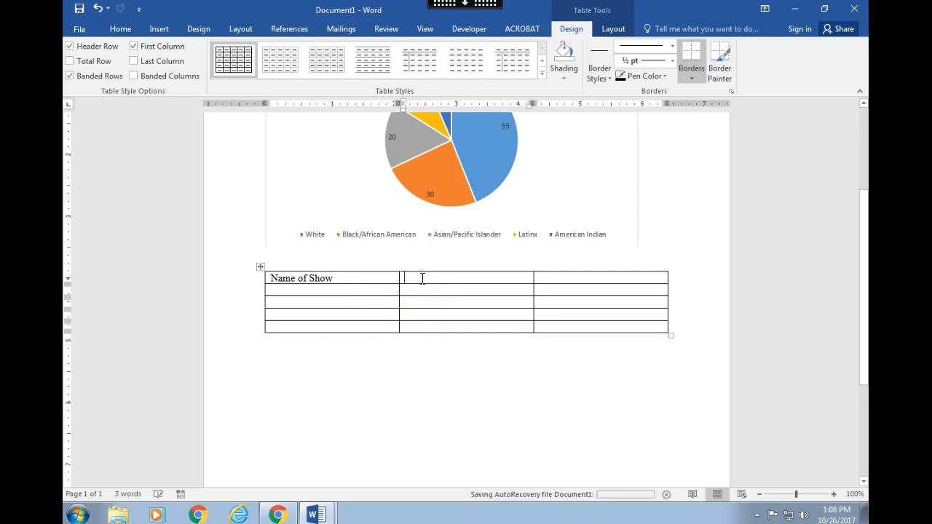
pyautogui.write('Cha')
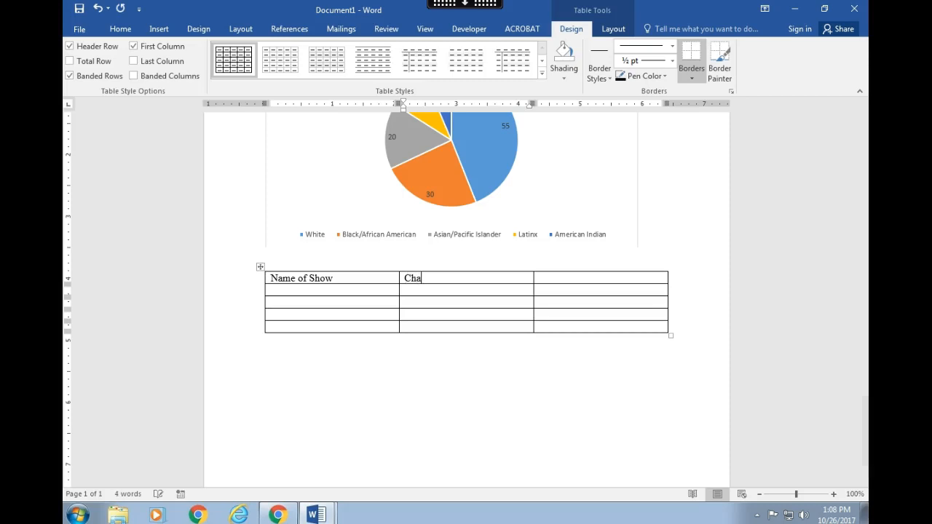
pyautogui.write('racter Rep')
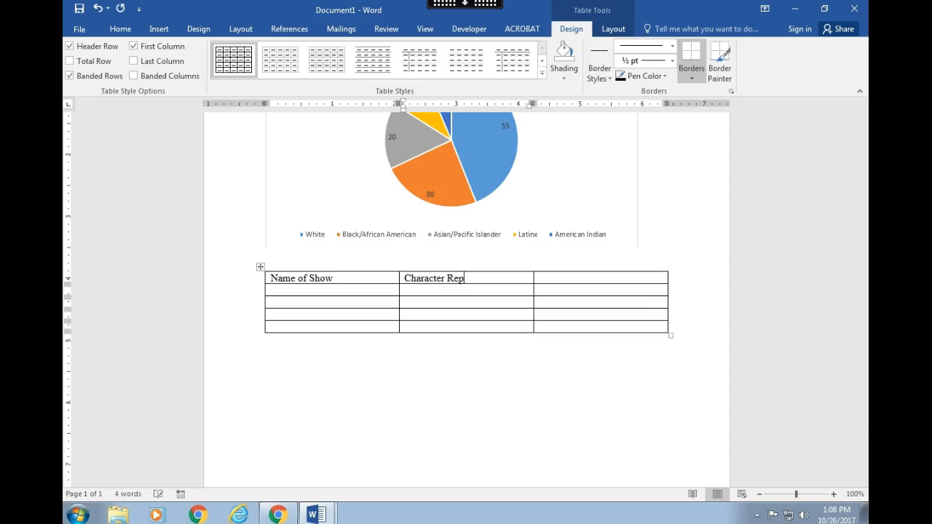
pyautogui.write('resentation')
pyautogui.click(558, 279)
pyautogui.write('Role Prominence')
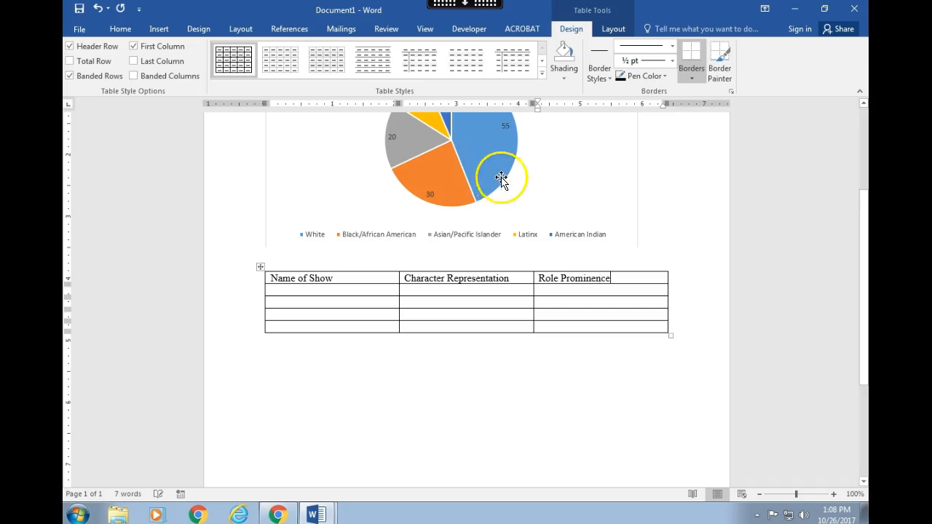
# Step: Enter The Blacklist and This is Us in the first two rows under the Name of Show header
pyautogui.click(283, 292)
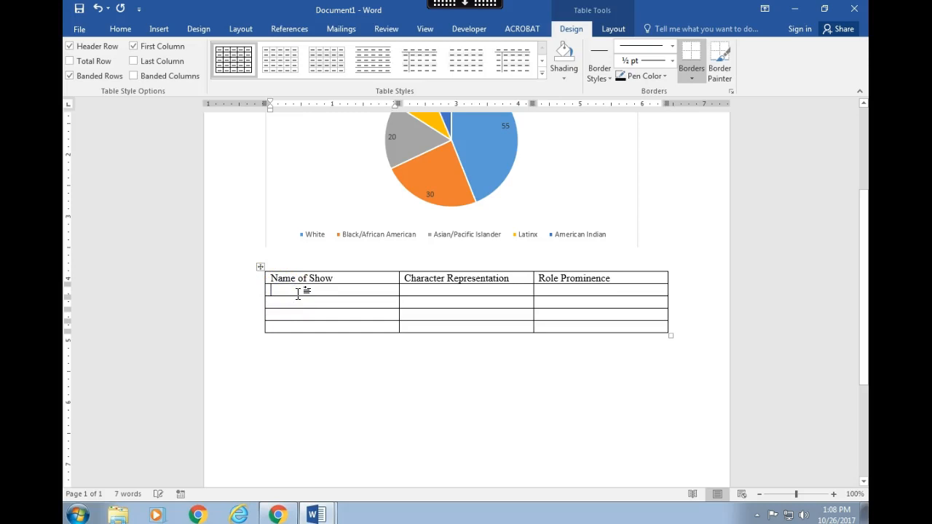
pyautogui.write('The ')
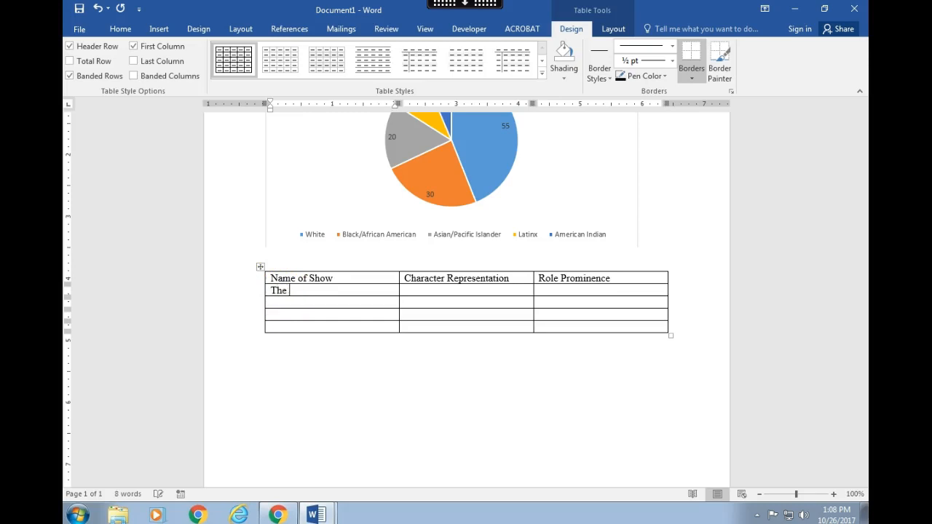
pyautogui.write('Blacklist')
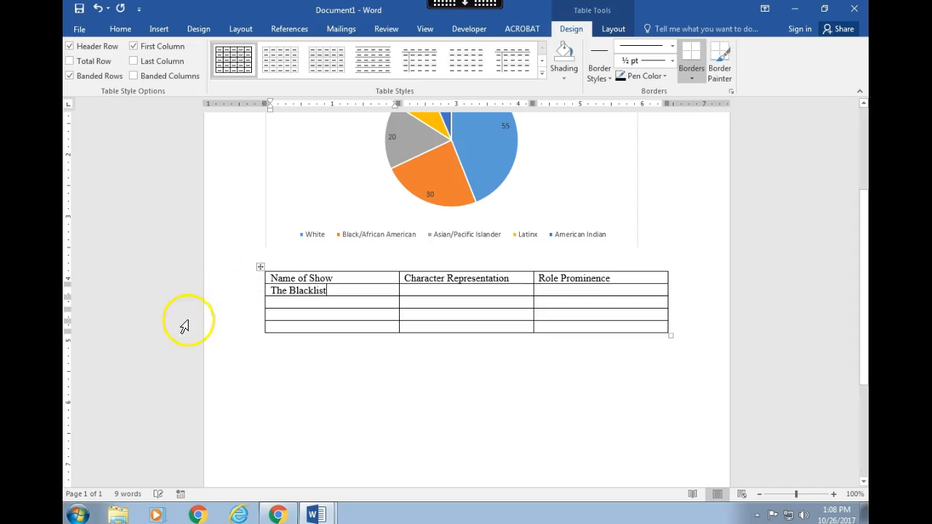
pyautogui.click(285, 300)
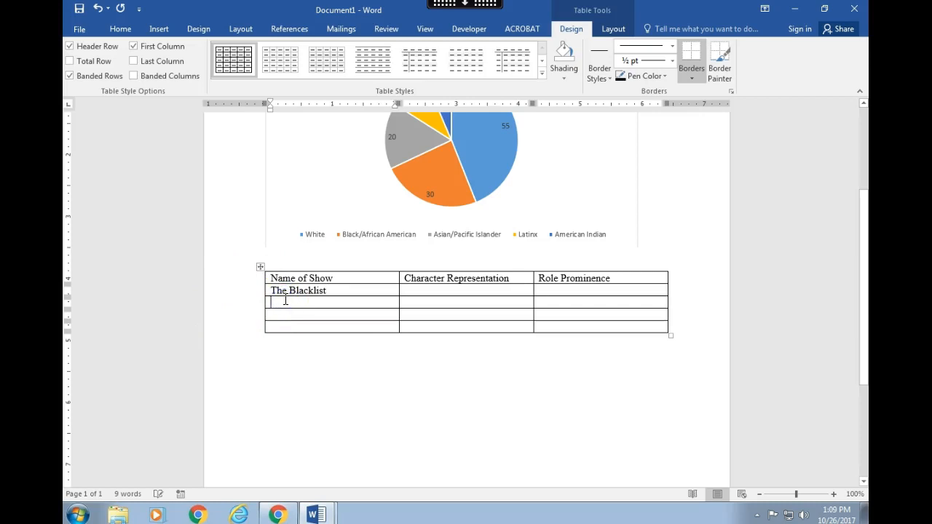
pyautogui.write('a')
pyautogui.press('BackSpace')
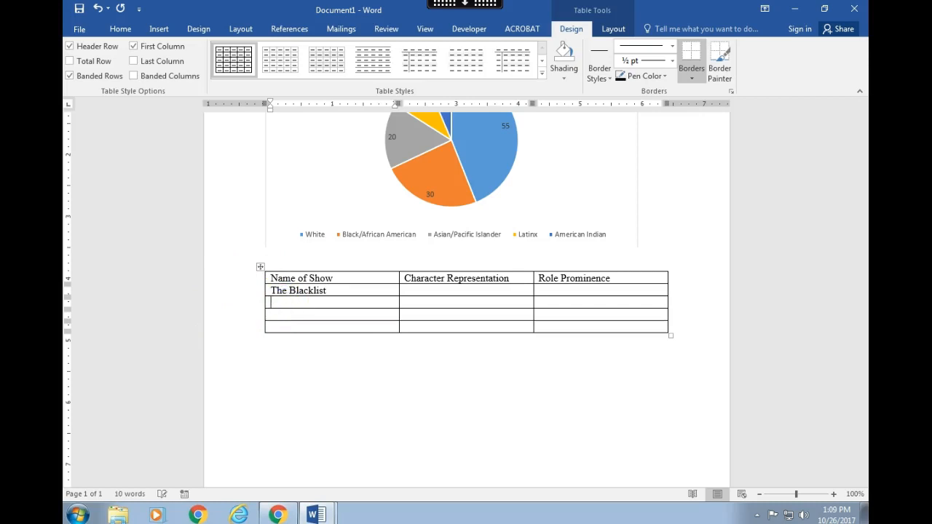
pyautogui.write('This is Us')
pyautogui.click(281, 314)
# Step: Review the table's Character Representation and Role Prominence columns and the pie chart above it
pyautogui.click(425, 290)
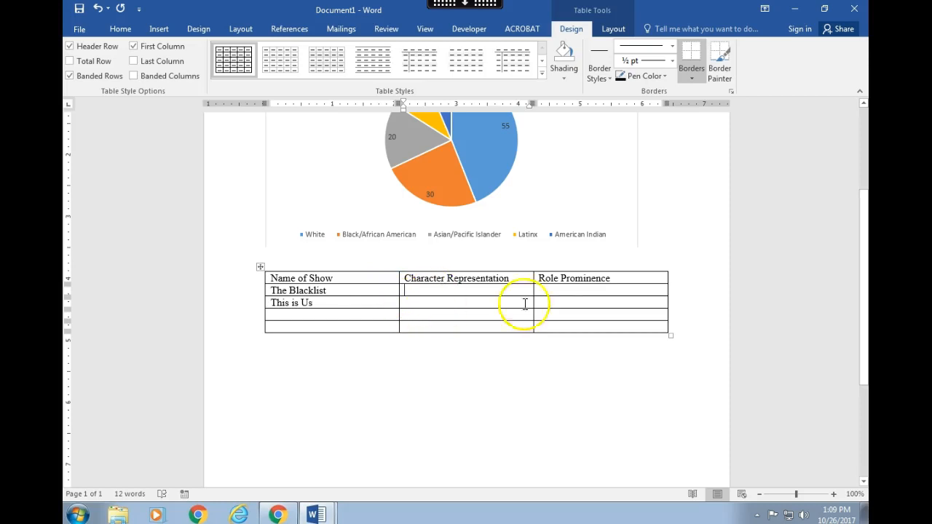
pyautogui.click(566, 291)
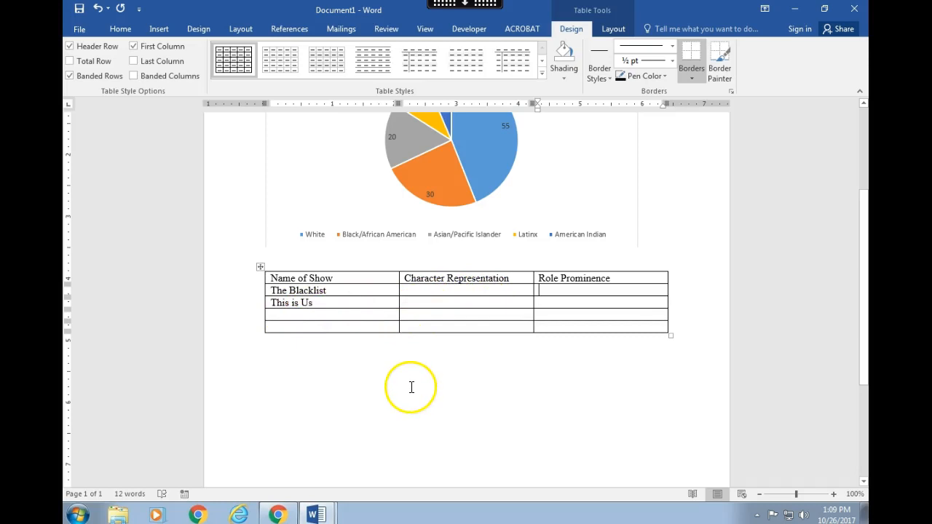
pyautogui.scroll(3, 381, 337)
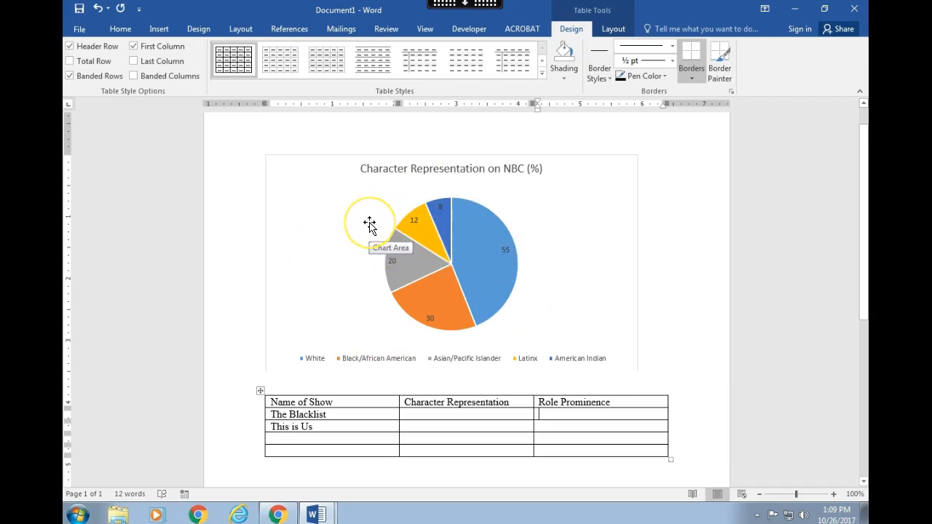
pyautogui.scroll(-4, 369, 226)
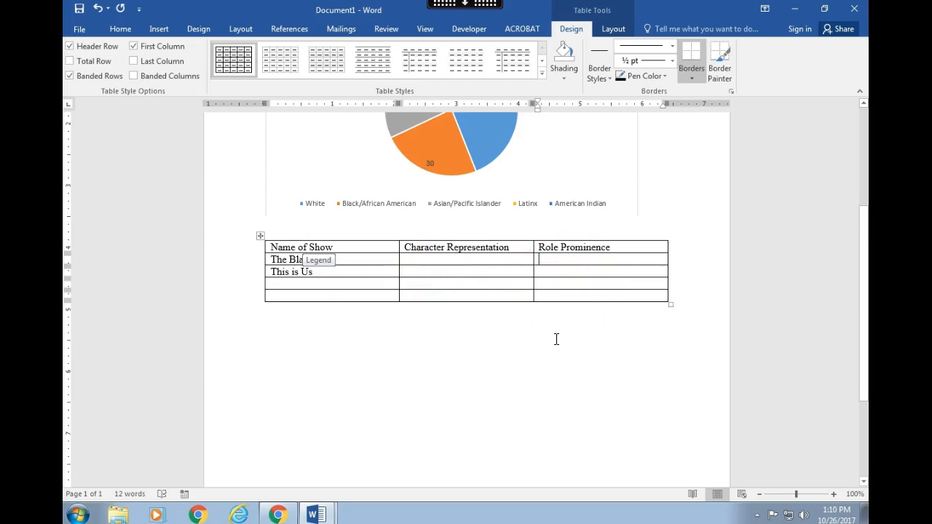
pyautogui.scroll(-4, 550, 305)
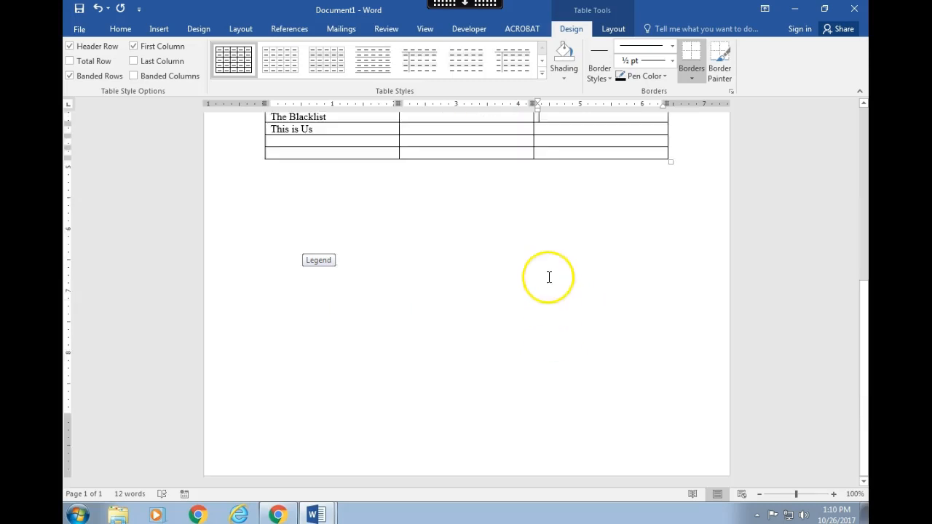
pyautogui.scroll(4, 485, 349)
pyautogui.scroll(5, 484, 352)
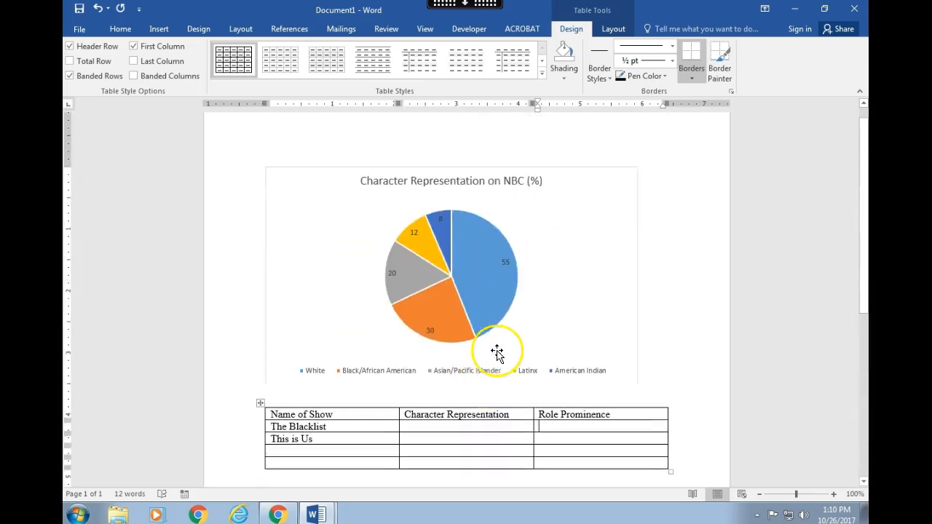
pyautogui.scroll(-1, 497, 354)
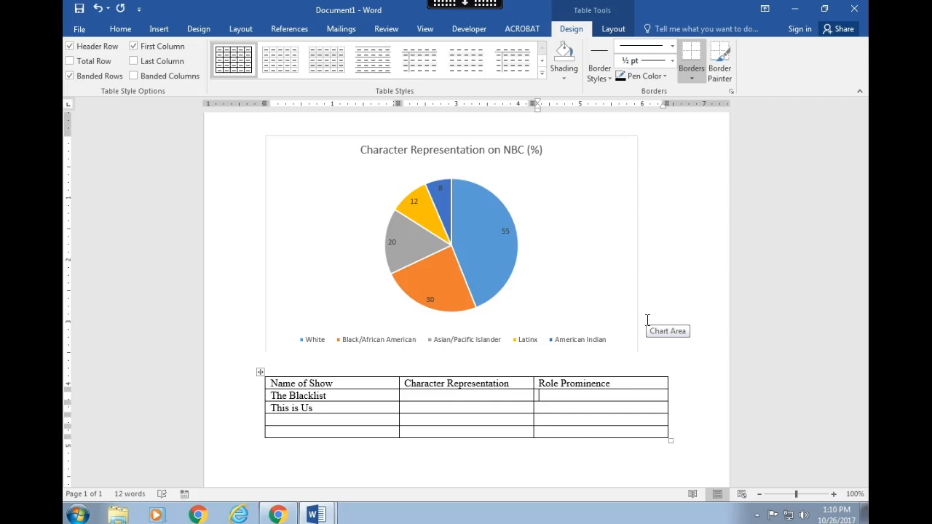
pyautogui.click(608, 317)
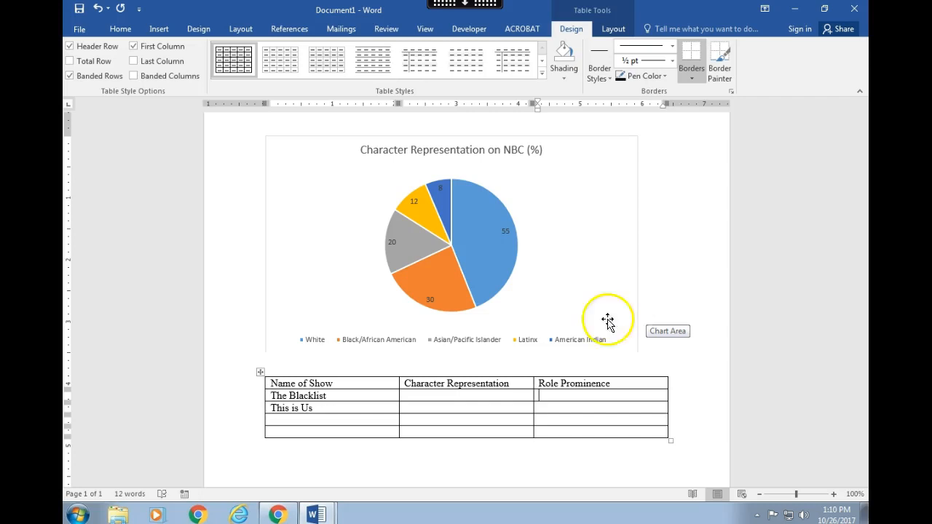